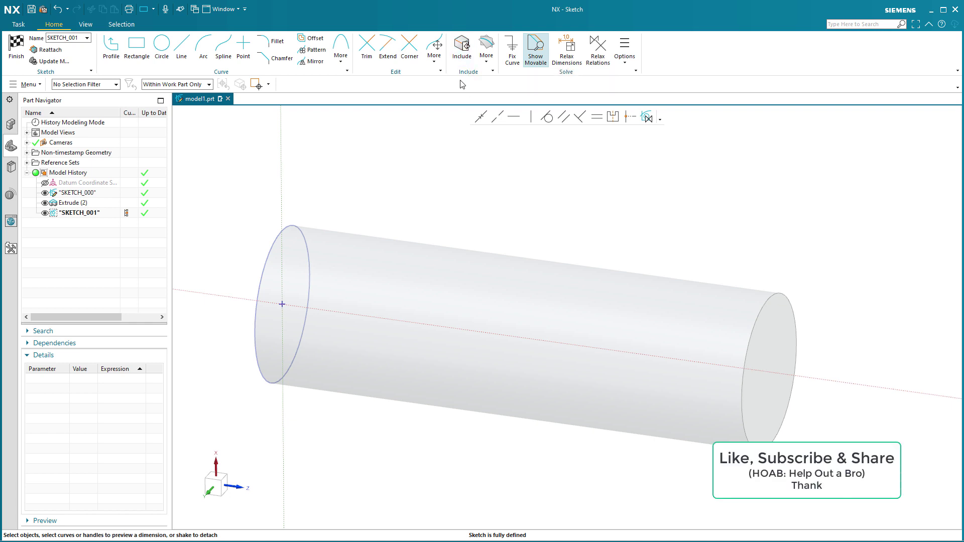
- Expand the Include group's More list to reveal Project Curve and Intersection Curve
{"action": "left_click", "coordinate": [487, 65]}
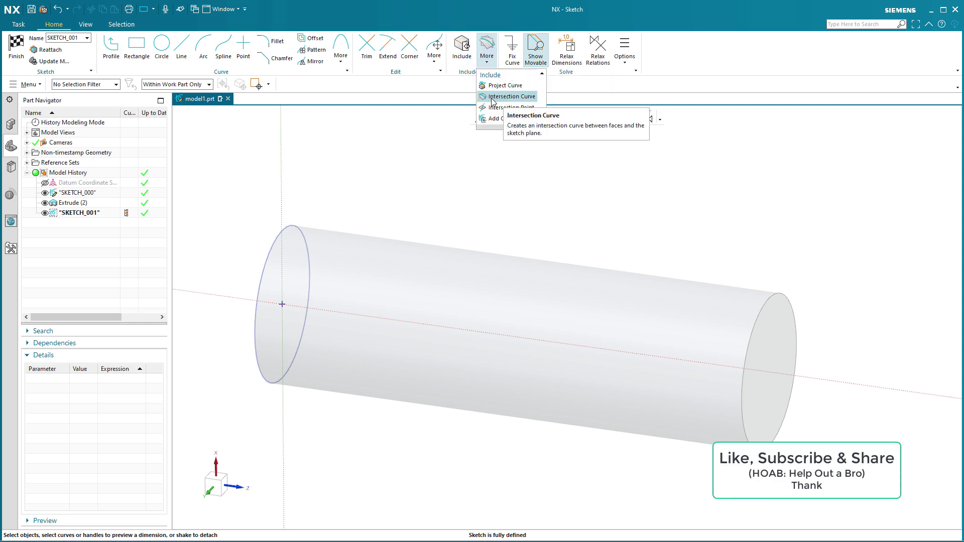
- Create an intersection curve on the cylinder face, cycling the solution to the top-edge line
{"action": "left_click", "coordinate": [512, 96]}
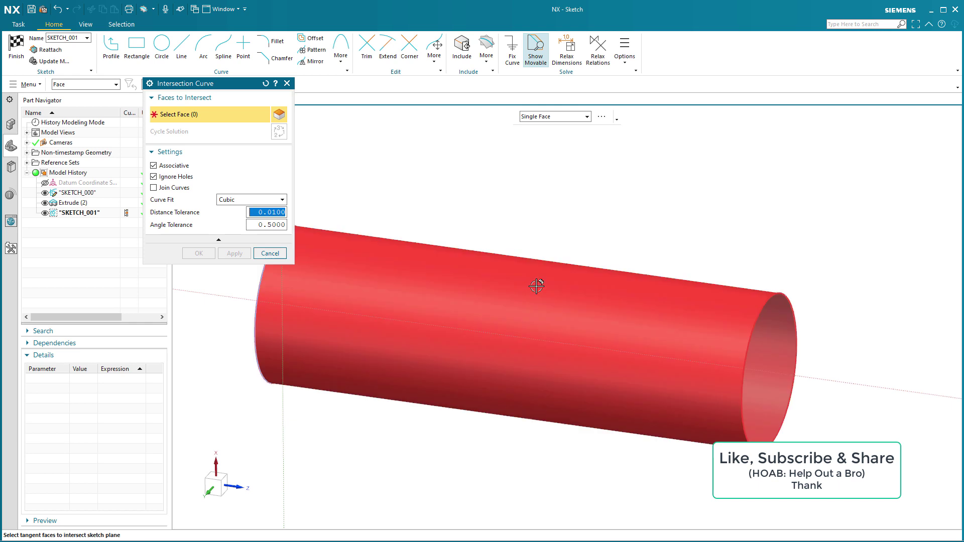
{"action": "left_click", "coordinate": [553, 274]}
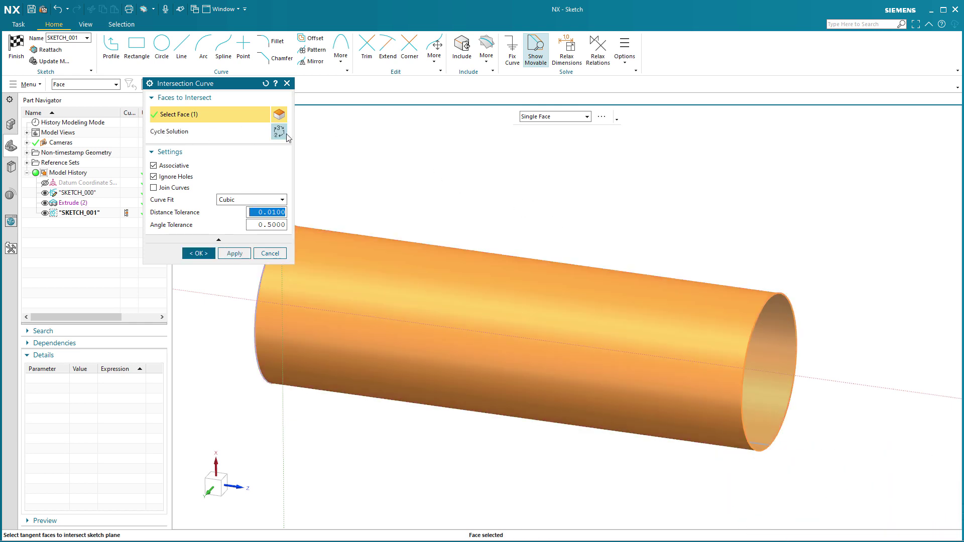
{"action": "middle_click_drag", "start_coordinate": [345, 165], "coordinate": [452, 486]}
{"action": "key", "text": "F8"}
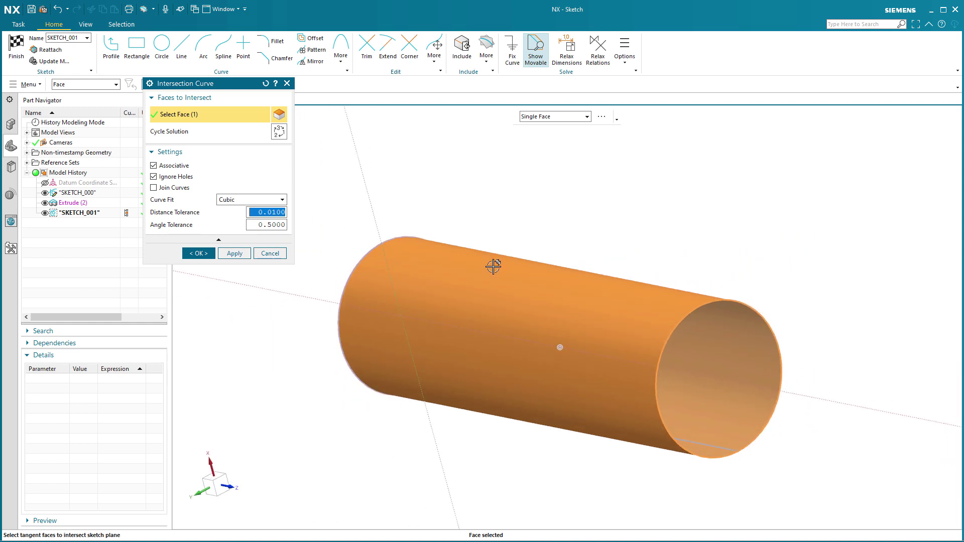
{"action": "middle_click_drag", "start_coordinate": [493, 265], "coordinate": [487, 238]}
{"action": "mouse_move", "coordinate": [394, 280]}
{"action": "middle_mouse_down"}
{"action": "mouse_move", "coordinate": [420, 203]}
{"action": "mouse_move", "coordinate": [312, 168]}
{"action": "mouse_move", "coordinate": [376, 172]}
{"action": "mouse_move", "coordinate": [393, 273]}
{"action": "middle_mouse_up"}
{"action": "left_click", "coordinate": [278, 132]}
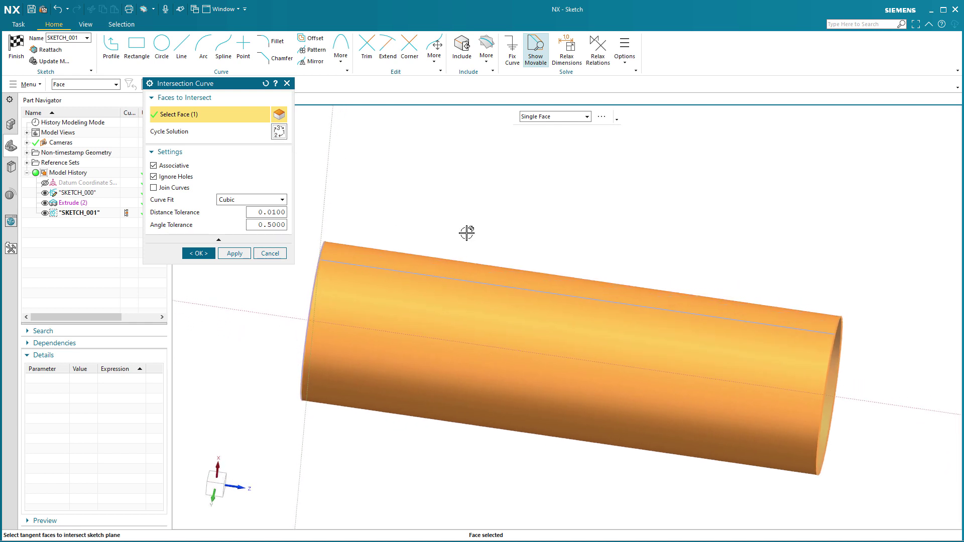
{"action": "left_click", "coordinate": [199, 253]}
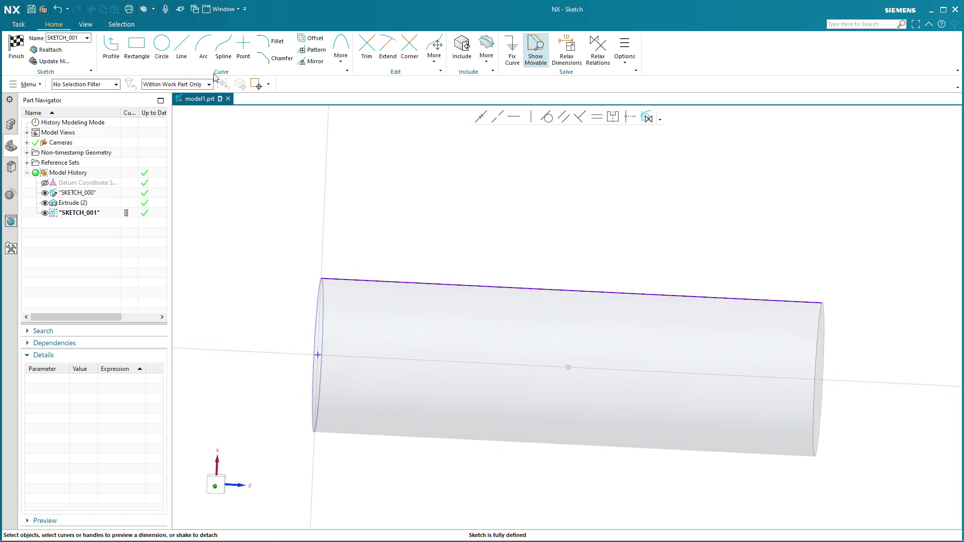
- Draw a rectangle from above the cylinder's top-edge line to below it
{"action": "left_click", "coordinate": [137, 48]}
{"action": "left_click", "coordinate": [435, 199]}
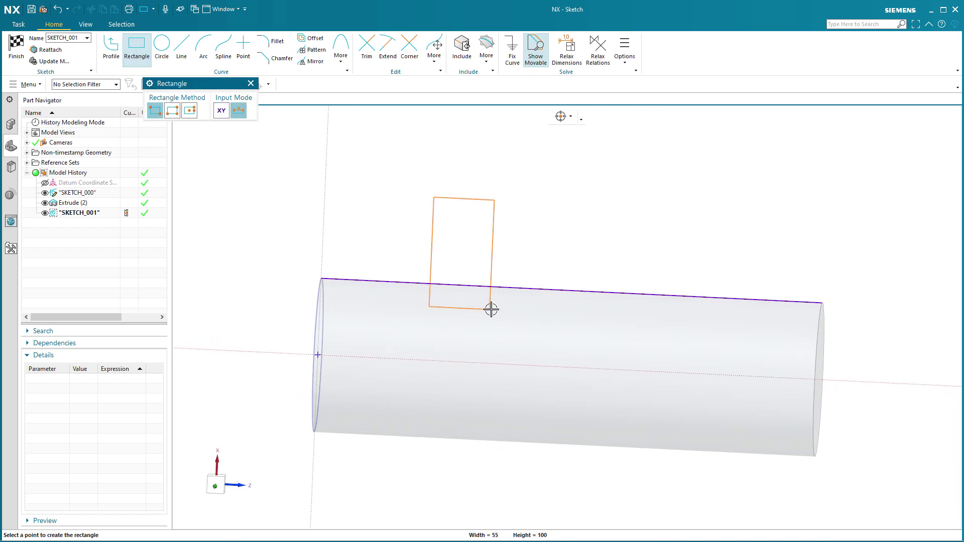
{"action": "left_click", "coordinate": [528, 333]}
{"action": "key", "text": "Escape"}
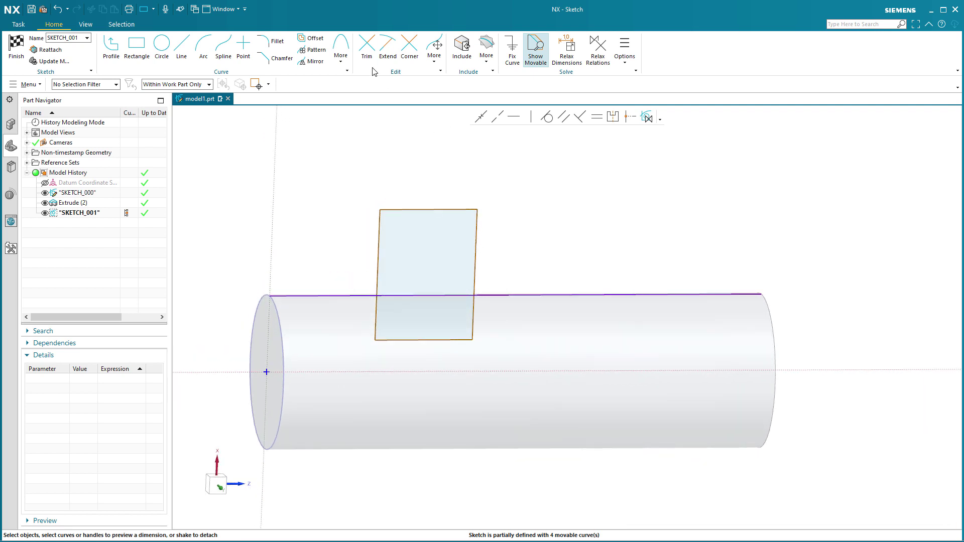
- Trim the rectangle's left, bottom and right segments below the line, accepting the associativity warning
{"action": "left_click", "coordinate": [366, 48]}
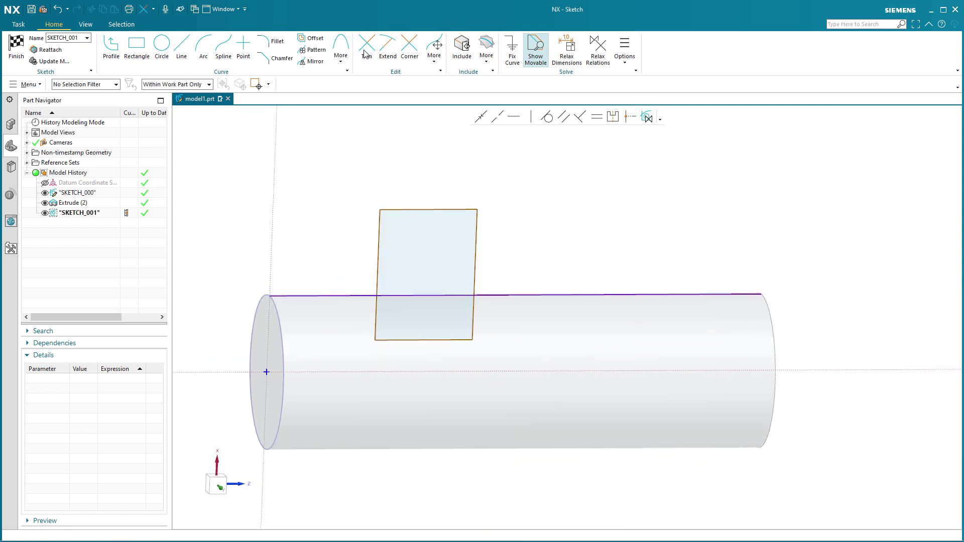
{"action": "left_click", "coordinate": [377, 319]}
{"action": "left_click", "coordinate": [413, 340]}
{"action": "left_click", "coordinate": [474, 328]}
{"action": "left_click", "coordinate": [545, 295]}
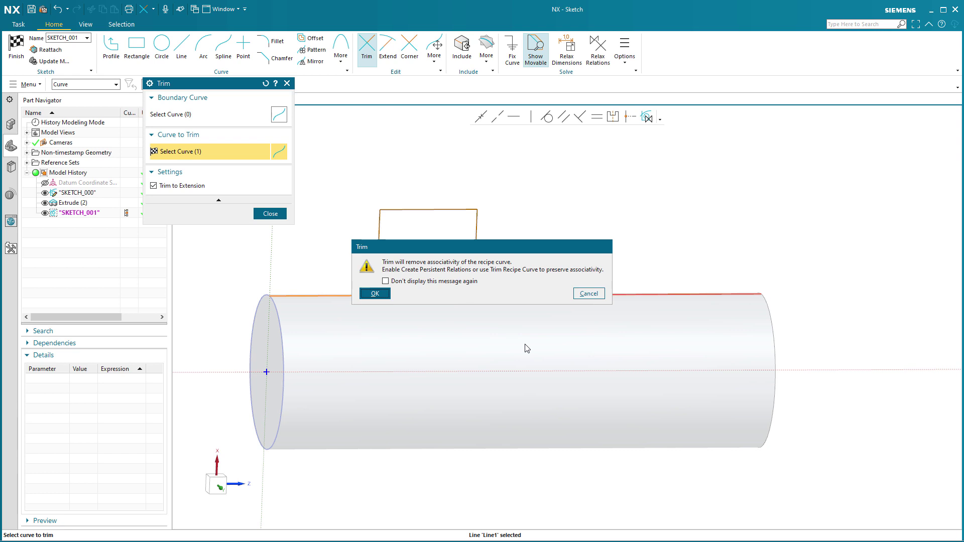
{"action": "key", "text": "Return"}
{"action": "key", "text": "Escape"}
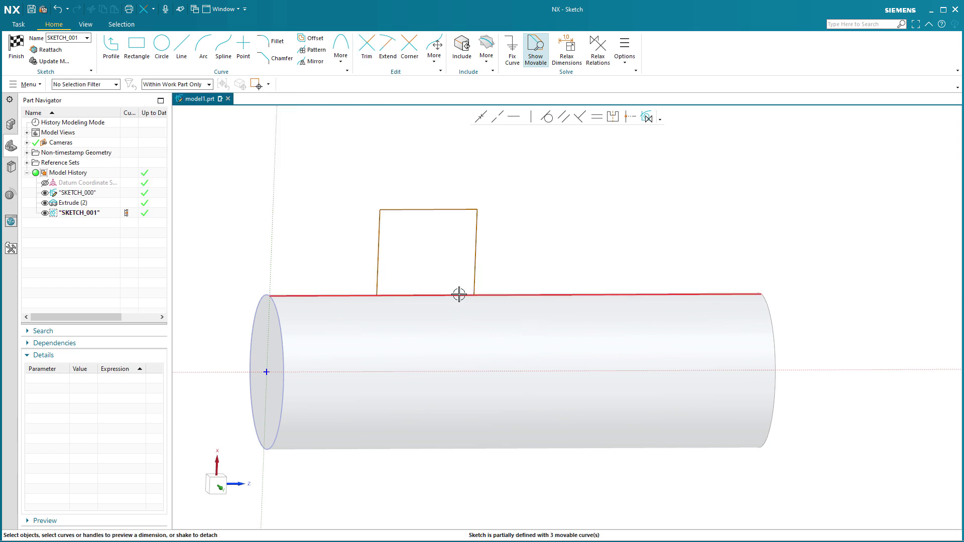
- Show the Include More list, then the Edit group's More list containing Trim Recipe Curve
{"action": "left_click", "coordinate": [486, 65]}
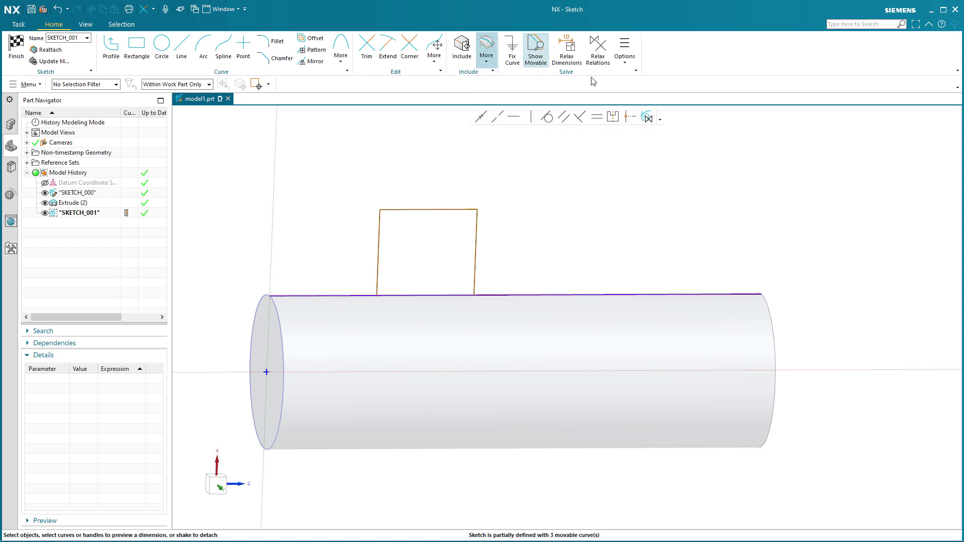
{"action": "left_click", "coordinate": [435, 56]}
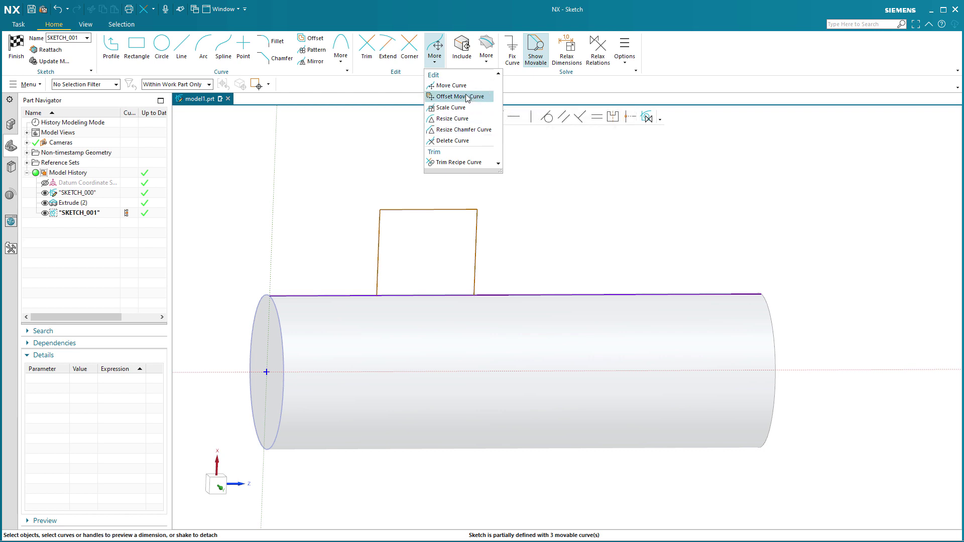
- Trim the top-edge recipe line against the rectangle boundary, with the selected region set to Discard
{"action": "left_click", "coordinate": [448, 163]}
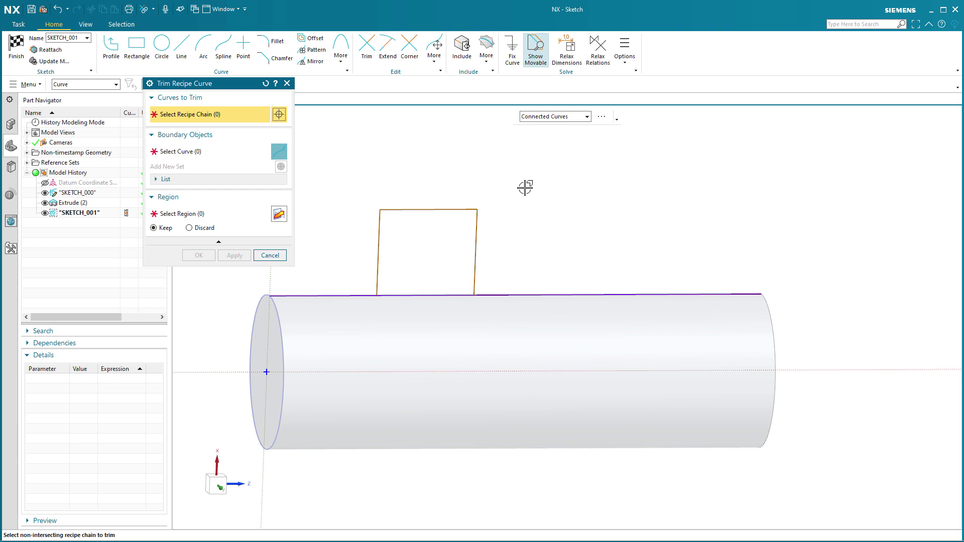
{"action": "left_click", "coordinate": [536, 294]}
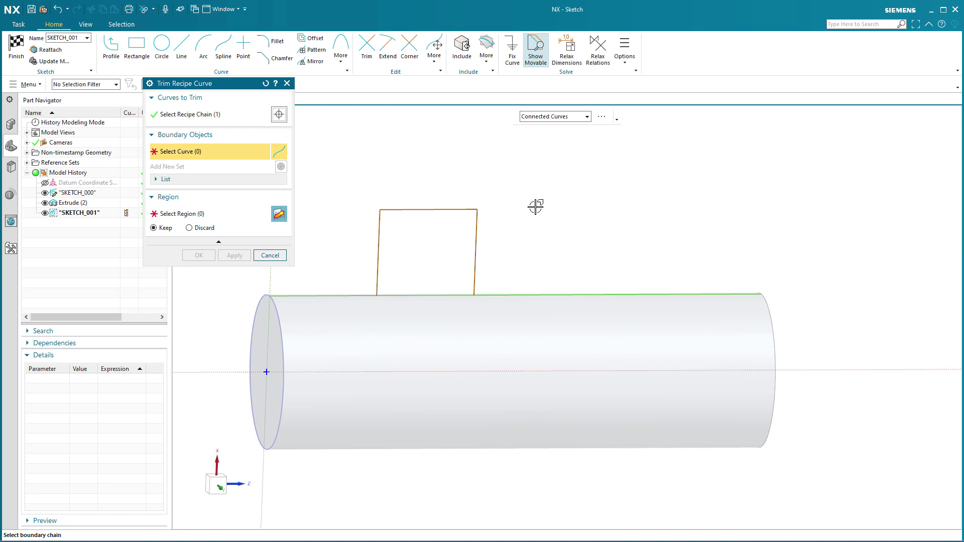
{"action": "left_click", "coordinate": [488, 265]}
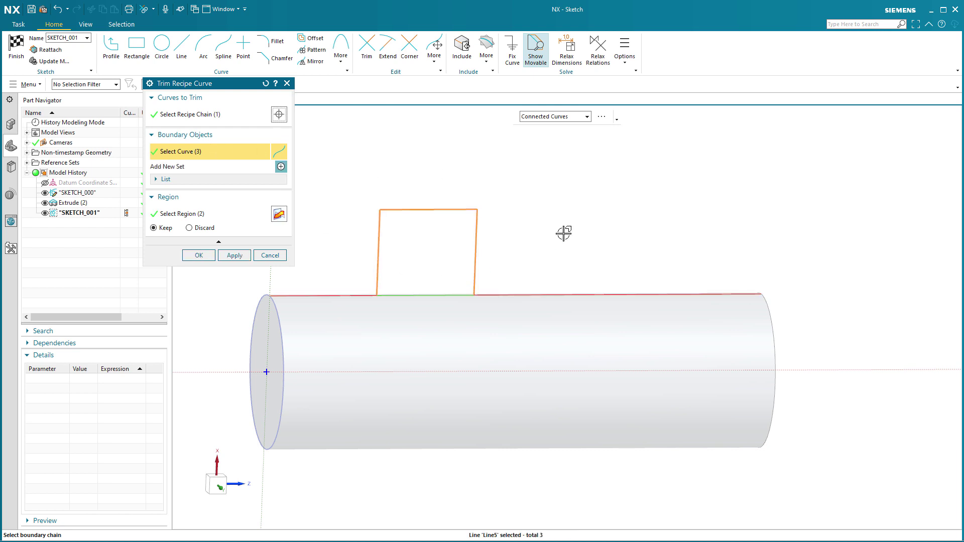
{"action": "left_click", "coordinate": [201, 229]}
{"action": "left_click", "coordinate": [279, 215]}
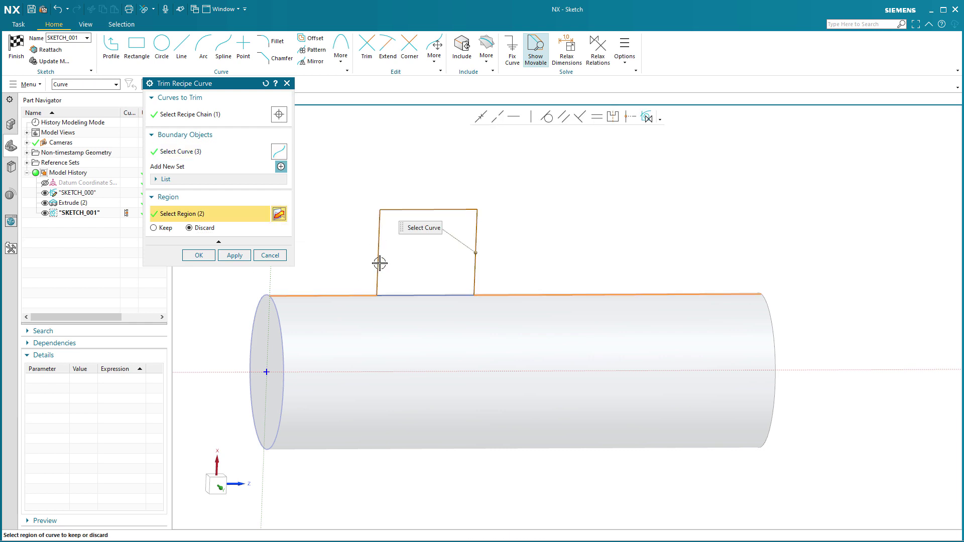
{"action": "left_click", "coordinate": [199, 255]}
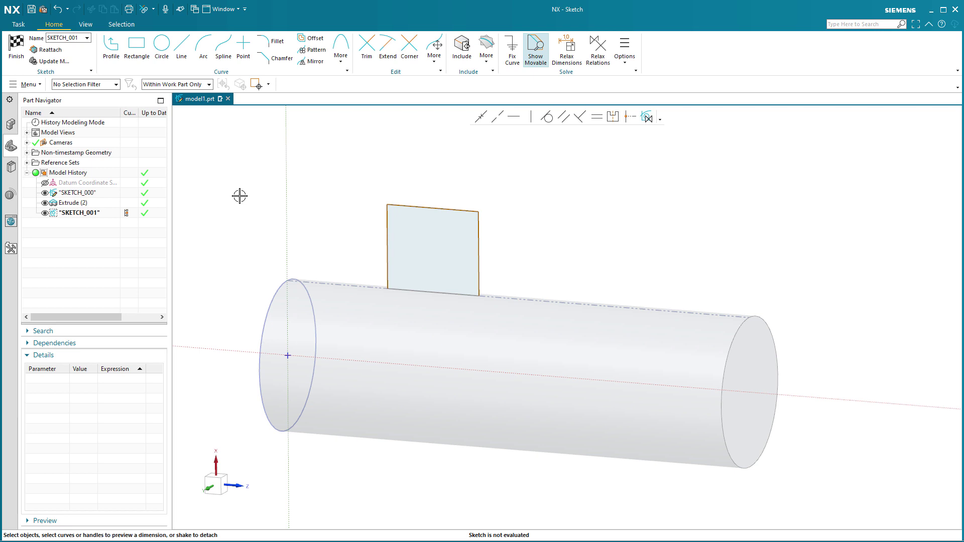
- Add a cycled intersection curve on the cylinder's bottom edge and convert Line1 to reference
{"action": "left_click", "coordinate": [559, 301]}
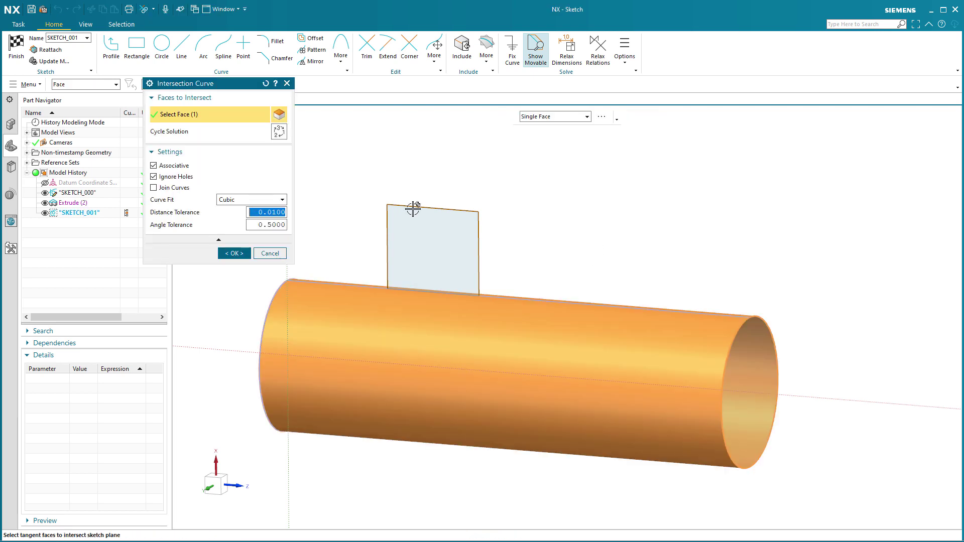
{"action": "left_click", "coordinate": [284, 134]}
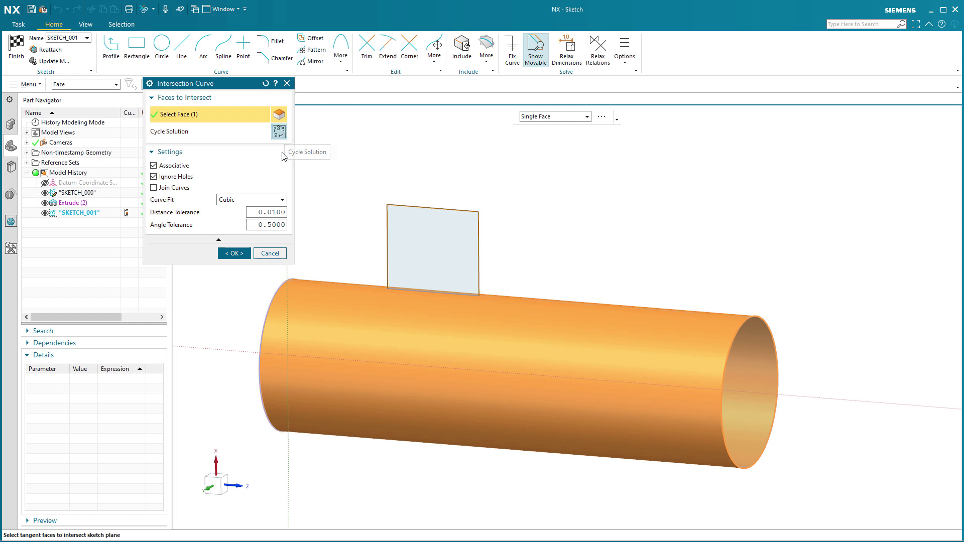
{"action": "middle_click_drag", "start_coordinate": [502, 377], "coordinate": [553, 351]}
{"action": "left_click", "coordinate": [235, 254]}
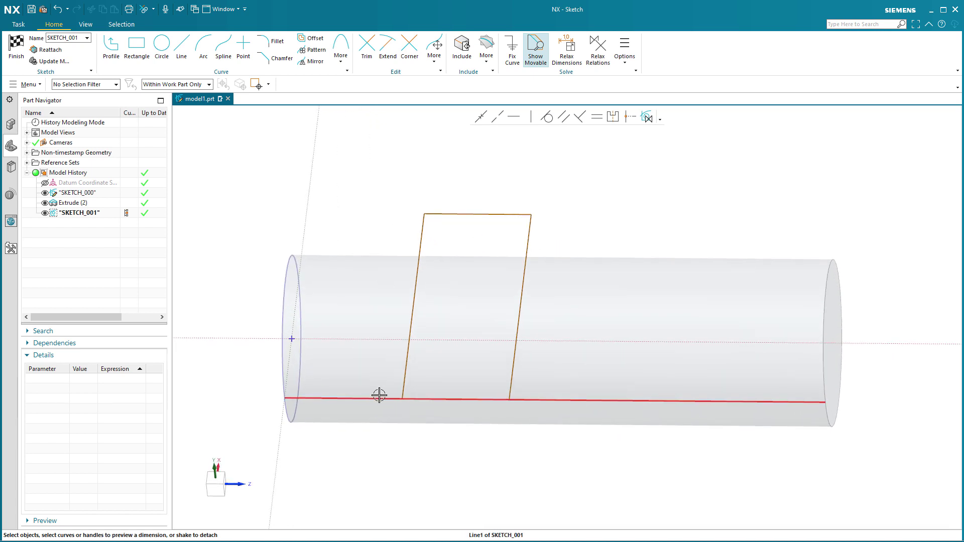
{"action": "right_click", "coordinate": [366, 399]}
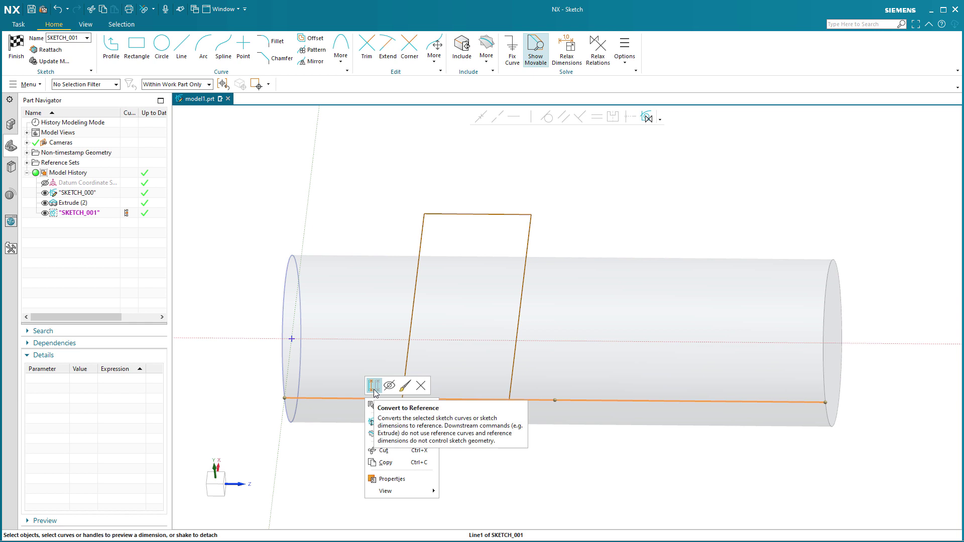
{"action": "left_click", "coordinate": [374, 387]}
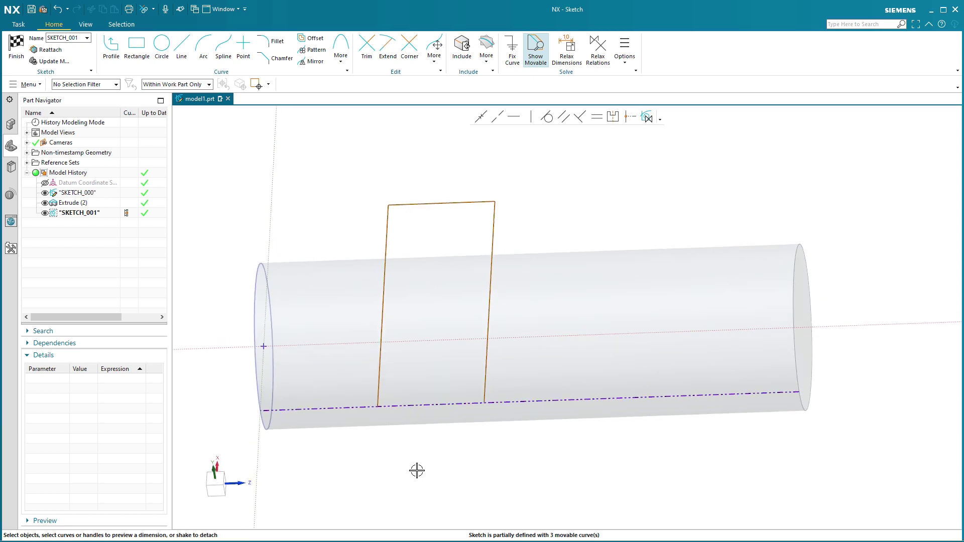
- Undo and redo back to the closed rectangle, and enable persistent relations
{"action": "key", "text": "ctrl+z"}
{"action": "key", "text": "ctrl+z"}
{"action": "key", "text": "ctrl+y"}
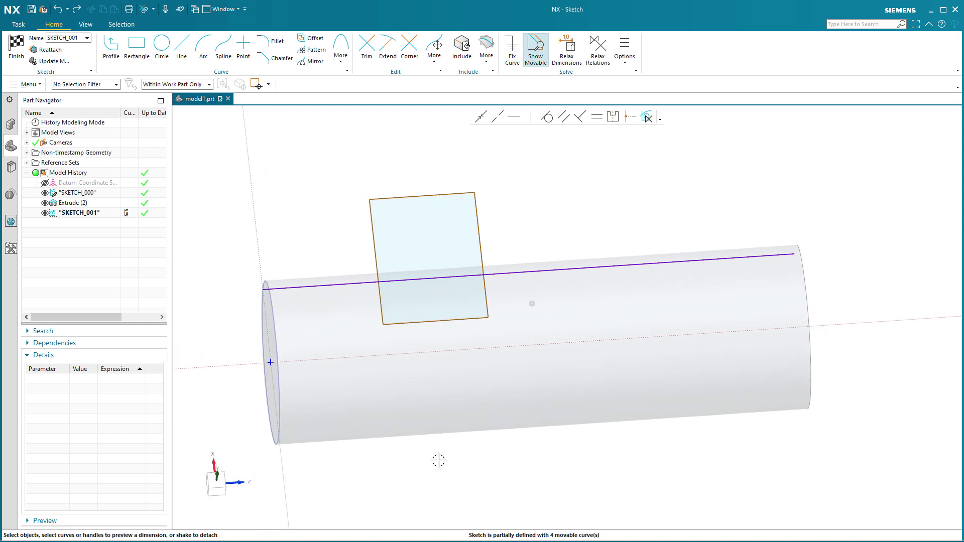
{"action": "left_click", "coordinate": [647, 118]}
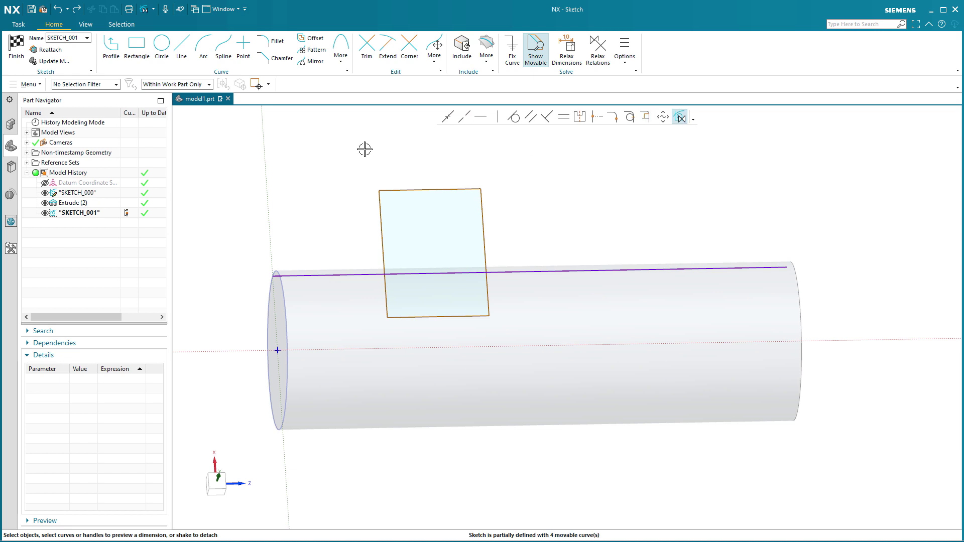
- Trim the rectangle's left, bottom and right segments below the reference line, then exit Trim
{"action": "left_click", "coordinate": [367, 48]}
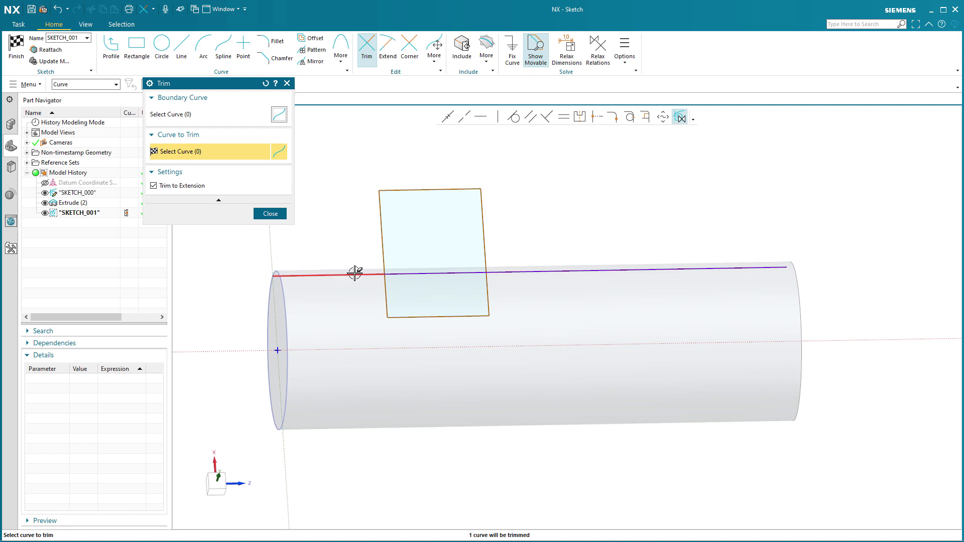
{"action": "left_click", "coordinate": [385, 305]}
{"action": "left_click", "coordinate": [401, 317]}
{"action": "left_click", "coordinate": [488, 299]}
{"action": "left_click", "coordinate": [514, 273]}
{"action": "middle_click_drag", "start_coordinate": [540, 226], "coordinate": [678, 116]}
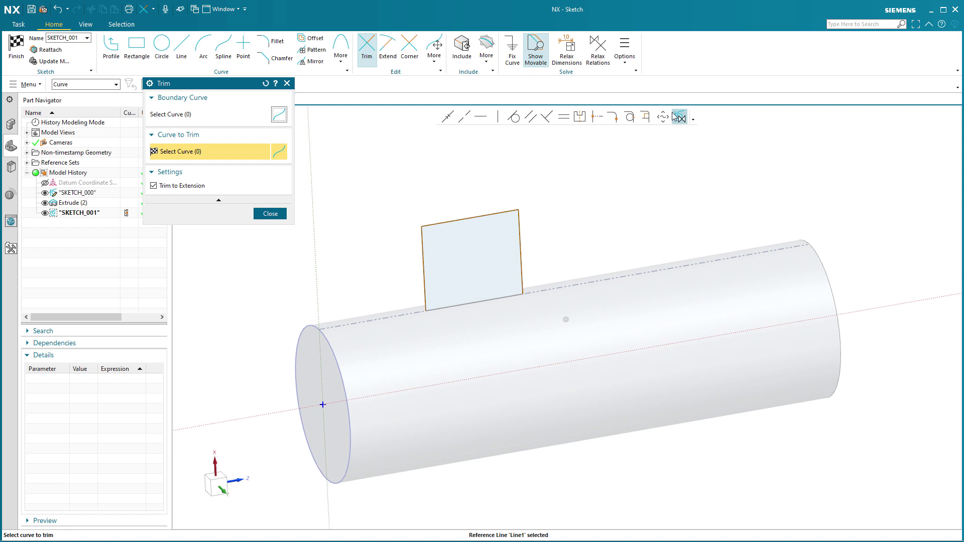
{"action": "middle_click", "coordinate": [606, 181]}
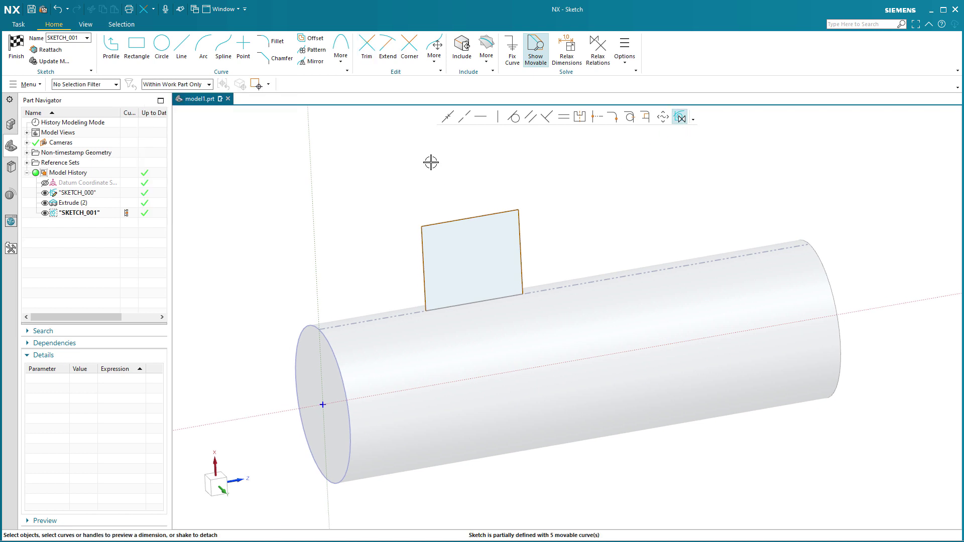
- Add the cylinder face's intersection curve, then zoom and orbit to inspect the stretched rectangle
{"action": "left_click", "coordinate": [368, 325]}
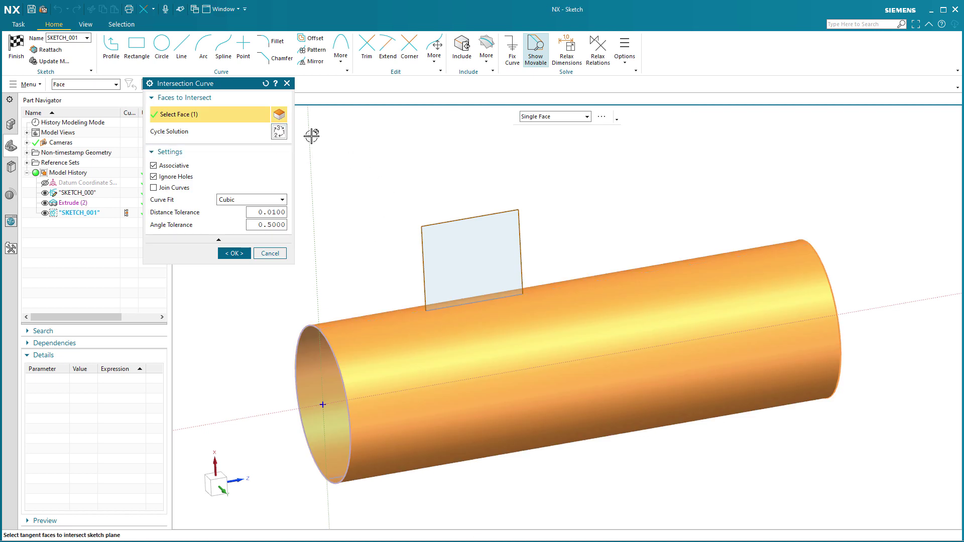
{"action": "middle_click_drag", "start_coordinate": [355, 134], "coordinate": [376, 138]}
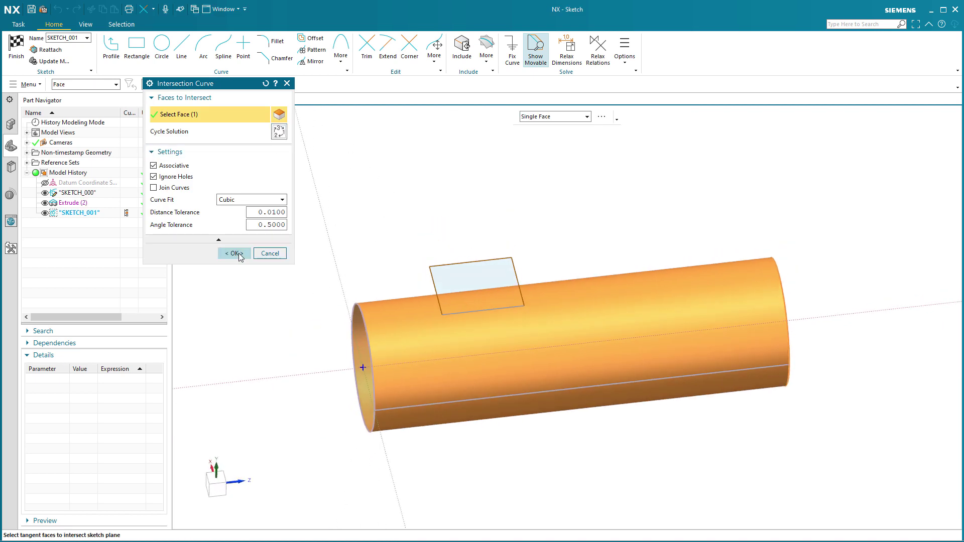
{"action": "left_click", "coordinate": [234, 253]}
{"action": "scroll", "coordinate": [418, 196], "scroll_direction": "up", "scroll_amount": 2}
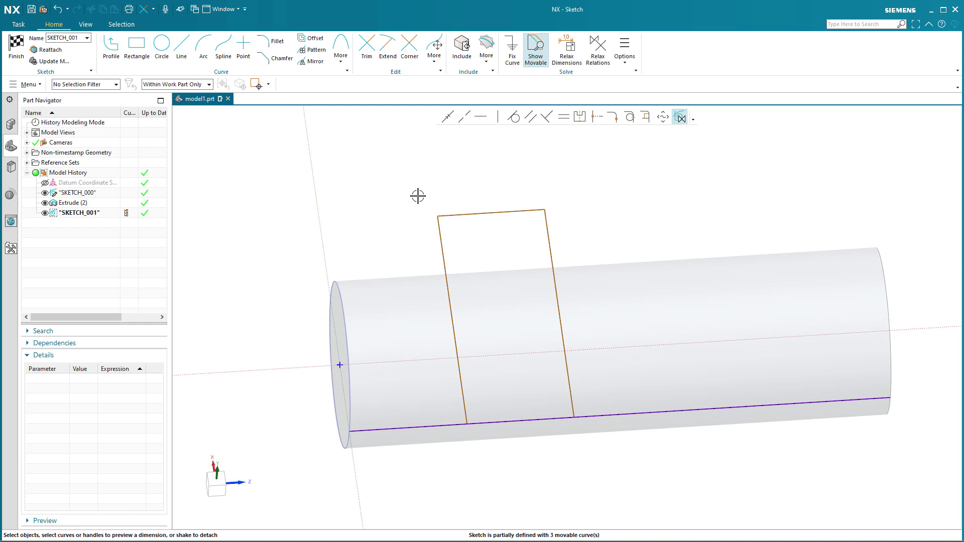
{"action": "mouse_move", "coordinate": [418, 196]}
{"action": "middle_mouse_down"}
{"action": "mouse_move", "coordinate": [432, 301]}
{"action": "mouse_move", "coordinate": [527, 469]}
{"action": "mouse_move", "coordinate": [509, 454]}
{"action": "mouse_move", "coordinate": [499, 473]}
{"action": "mouse_move", "coordinate": [420, 394]}
{"action": "mouse_move", "coordinate": [472, 400]}
{"action": "middle_mouse_up"}
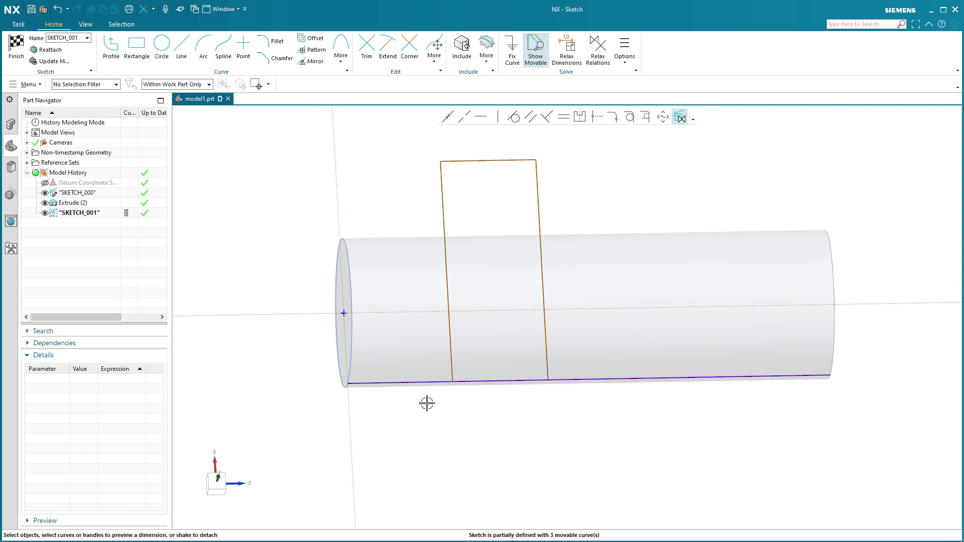
- Undo twice to remove the earlier rectangle
{"action": "left_click", "coordinate": [424, 384]}
{"action": "key", "text": "ctrl+z"}
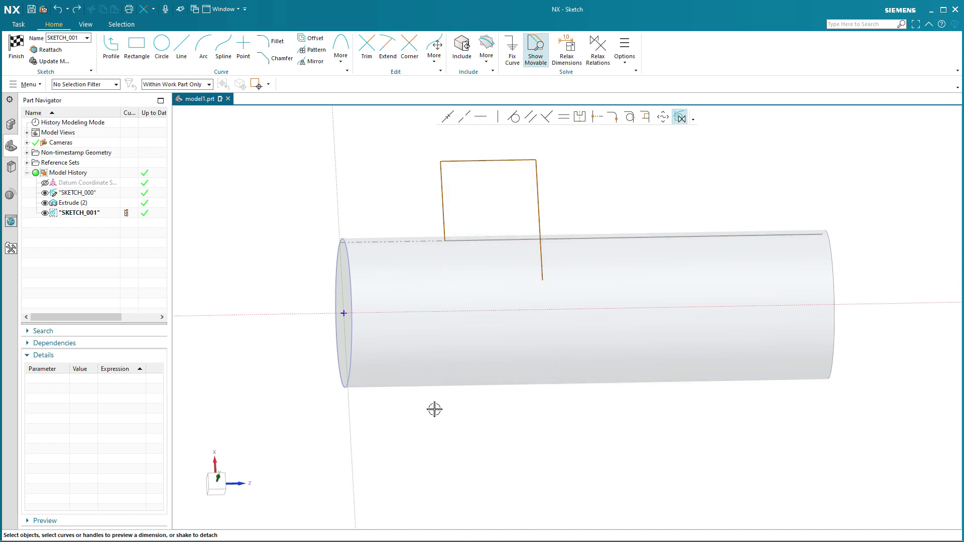
{"action": "key", "text": "ctrl+z"}
- Draw a new rectangle from above the cylinder down to a corner on its top line
{"action": "left_click", "coordinate": [136, 48]}
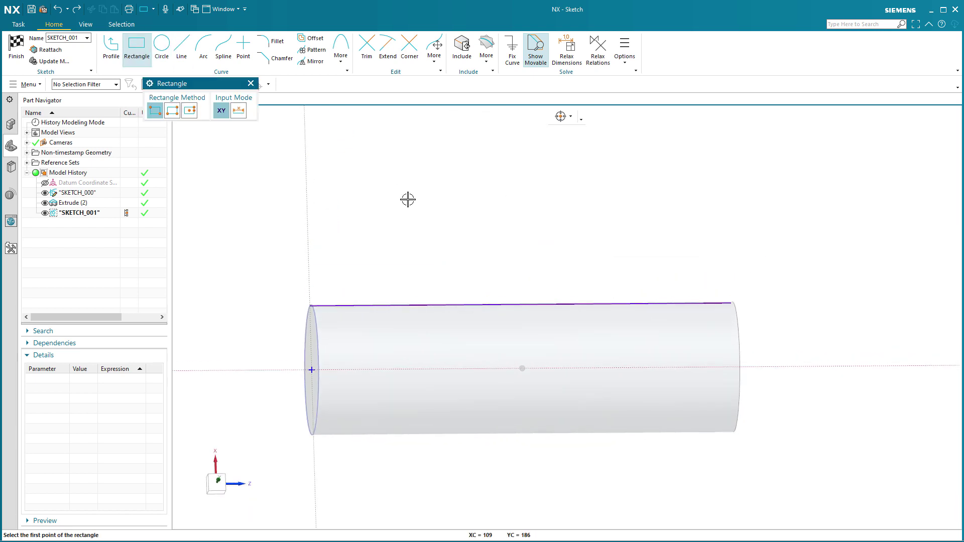
{"action": "left_click", "coordinate": [394, 186]}
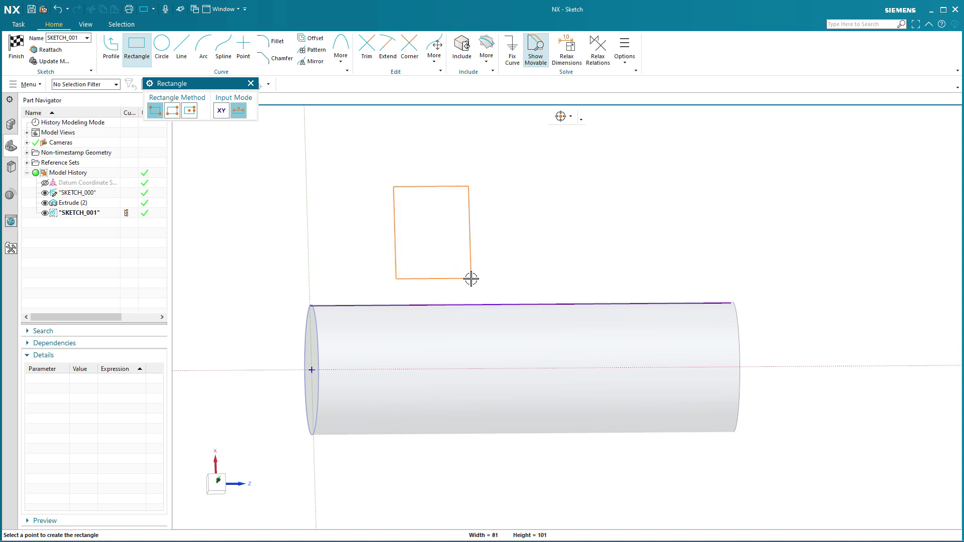
{"action": "left_click", "coordinate": [483, 303]}
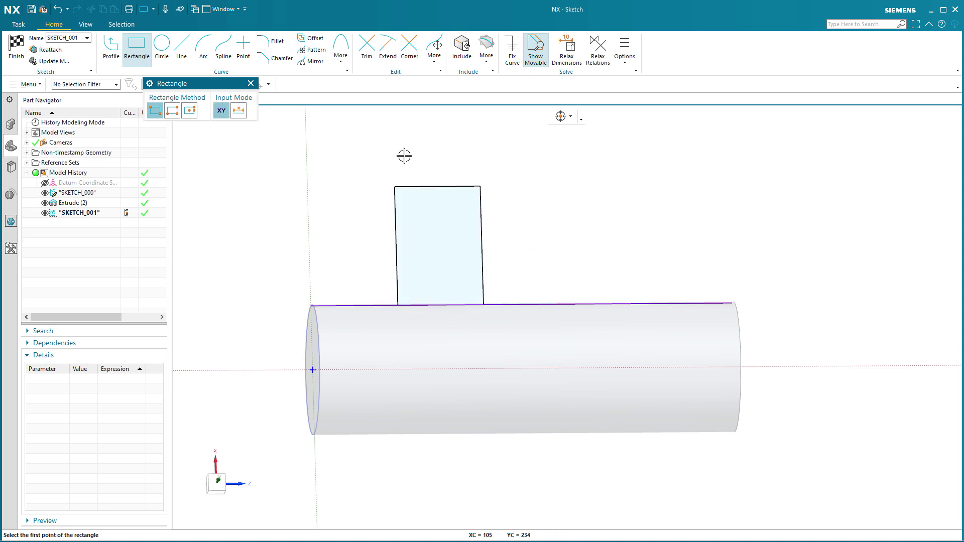
{"action": "left_click_drag", "start_coordinate": [213, 84], "coordinate": [221, 156]}
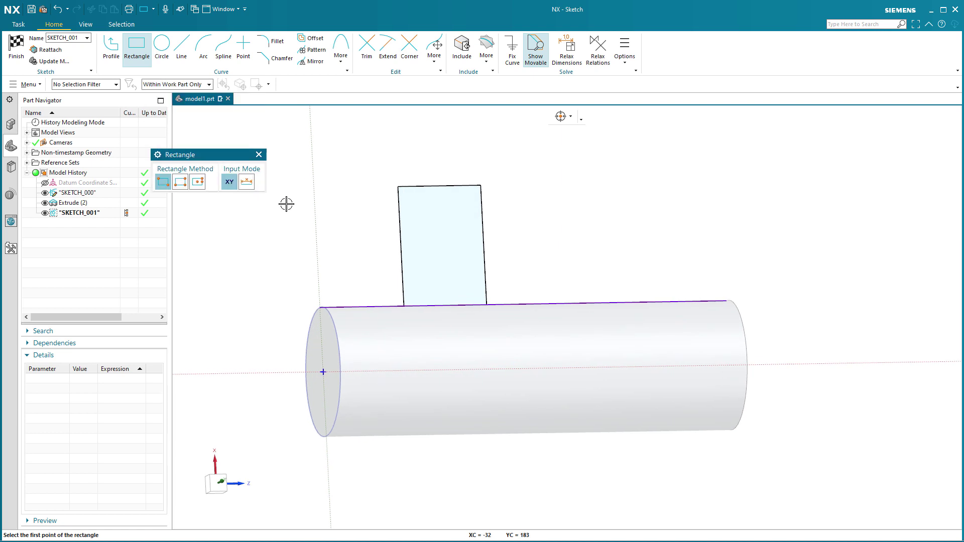
{"action": "left_click", "coordinate": [259, 155]}
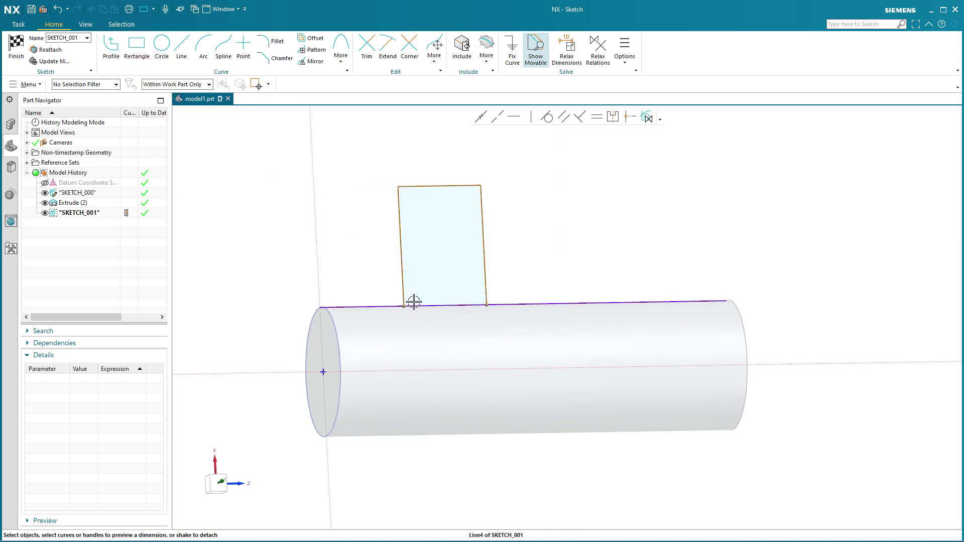
- Nudge the rectangle's left and right edges slightly left, then select the top edge and orbit
{"action": "mouse_move", "coordinate": [405, 295]}
{"action": "left_mouse_down"}
{"action": "mouse_move", "coordinate": [409, 287]}
{"action": "mouse_move", "coordinate": [397, 286]}
{"action": "left_mouse_up"}
{"action": "mouse_move", "coordinate": [483, 284]}
{"action": "left_mouse_down"}
{"action": "mouse_move", "coordinate": [529, 280]}
{"action": "mouse_move", "coordinate": [475, 276]}
{"action": "left_mouse_up"}
{"action": "left_click", "coordinate": [524, 304]}
{"action": "left_click", "coordinate": [514, 209]}
{"action": "middle_click_drag", "start_coordinate": [514, 209], "coordinate": [333, 257]}
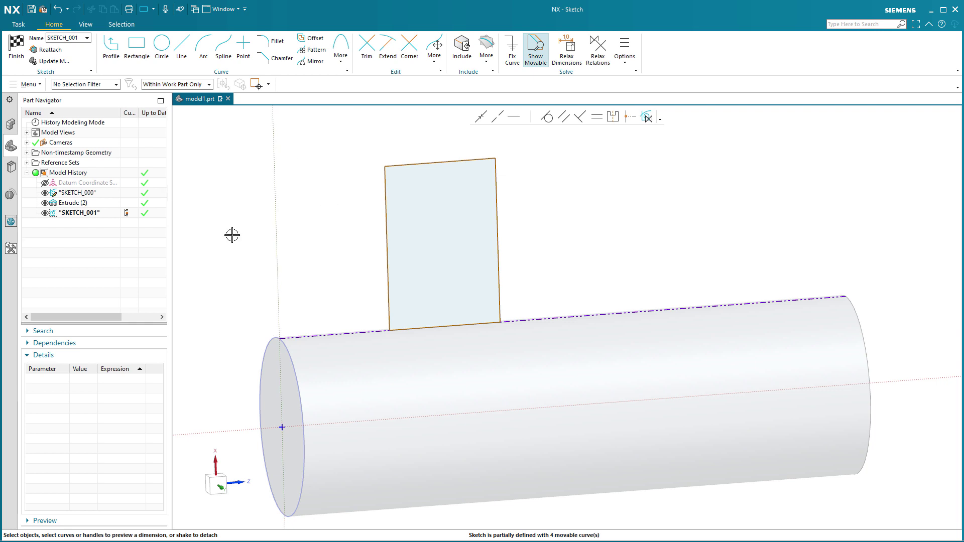
- Create a second intersection curve on the cylinder face using the alternate cycled solution
{"action": "left_click", "coordinate": [333, 335]}
{"action": "left_click", "coordinate": [287, 203]}
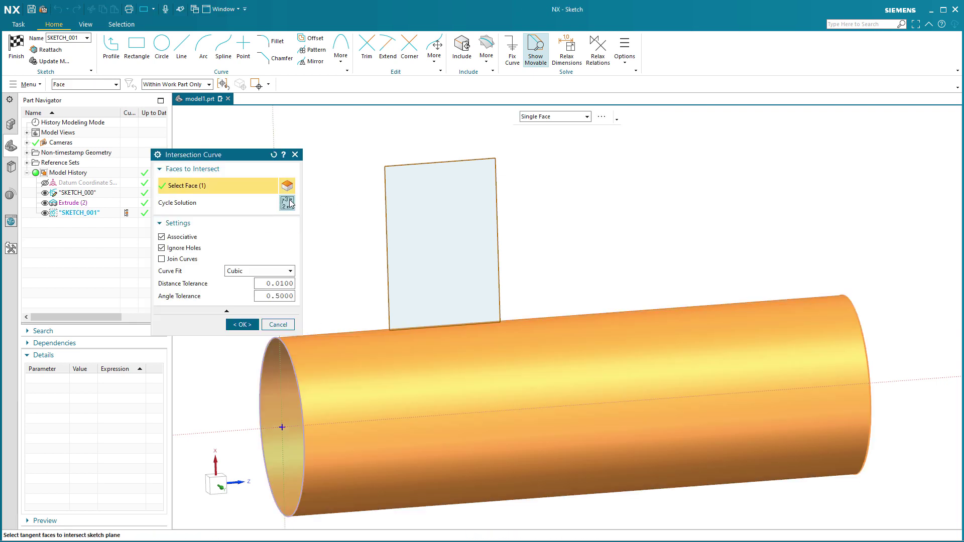
{"action": "left_click", "coordinate": [242, 325]}
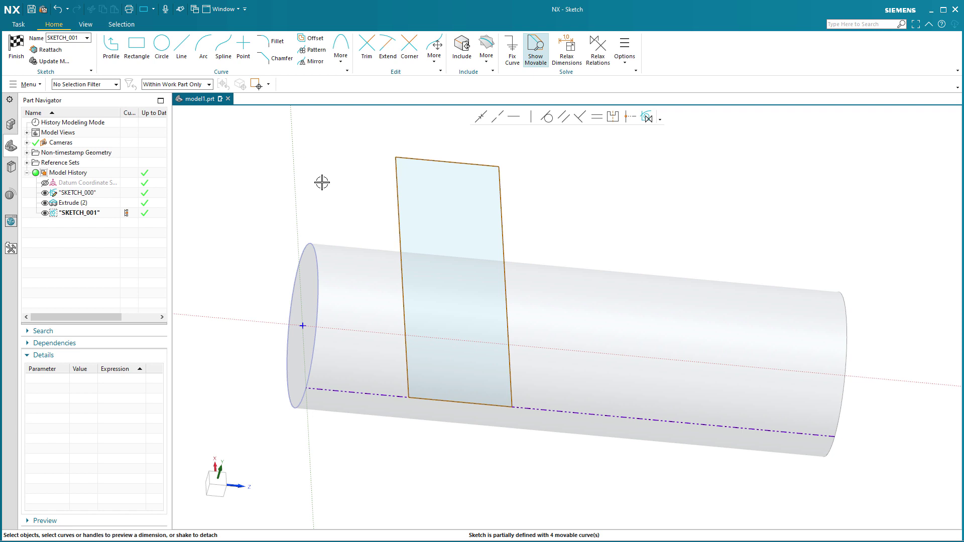
- Undo the base move, the rectangle and the intersection line in the sketch
{"action": "key", "text": "ctrl+z"}
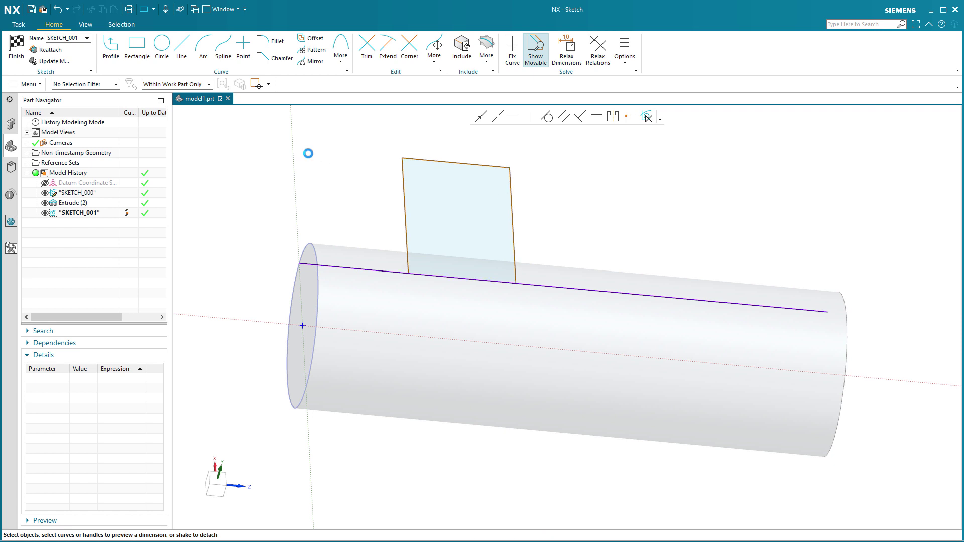
{"action": "key", "text": "ctrl+z"}
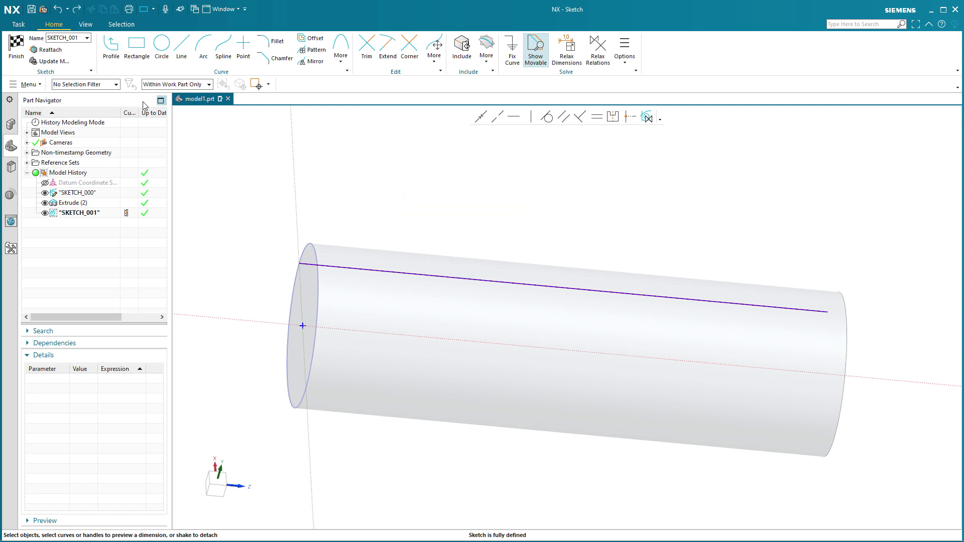
{"action": "key", "text": "ctrl+z"}
- Finish the sketch and make Extrude (2) the current feature, leaving the bare cylinder
{"action": "left_click", "coordinate": [16, 50]}
{"action": "key", "text": "F8"}
{"action": "left_click_drag", "start_coordinate": [126, 203], "coordinate": [130, 197]}
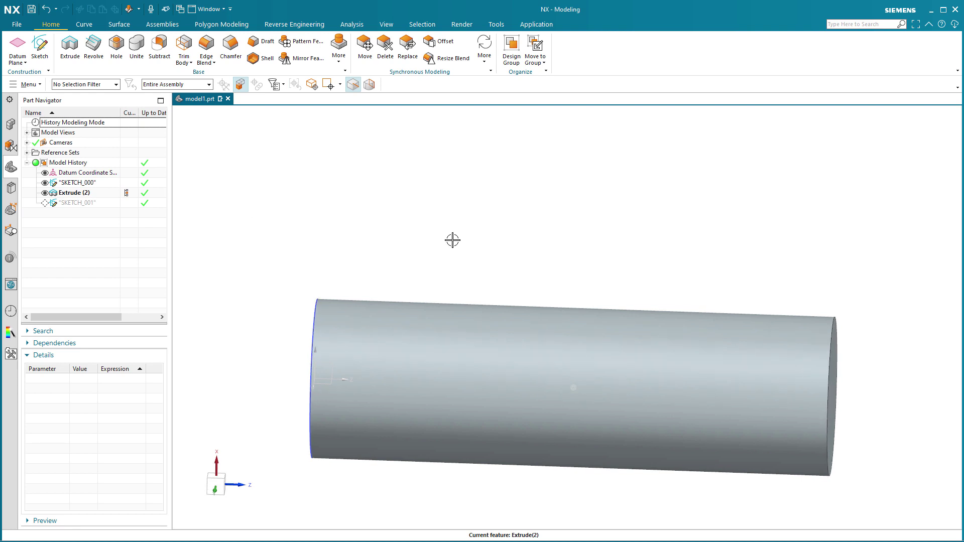
{"action": "middle_click_drag", "start_coordinate": [452, 239], "coordinate": [447, 236]}
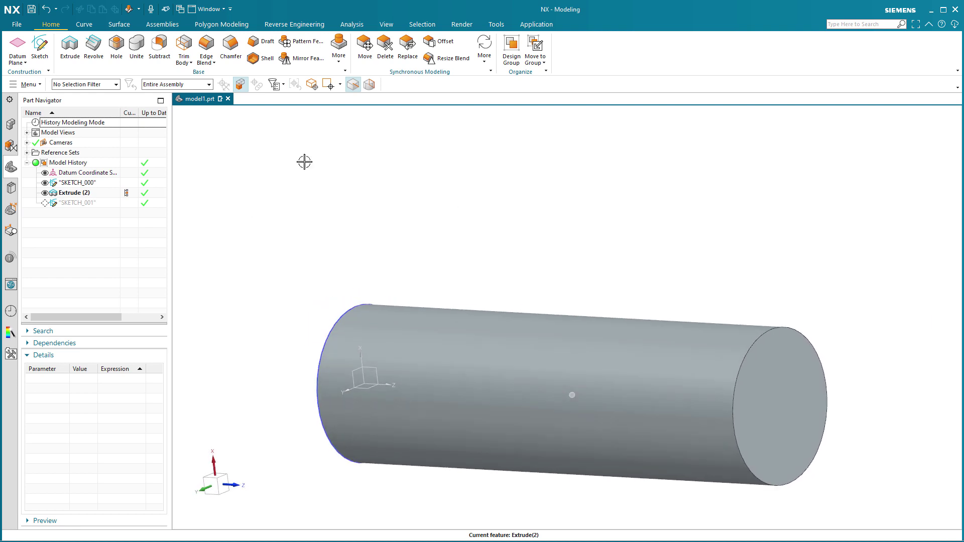
- Add Datum Plane (3) offset 87 mm from the datum CSYS YZ plane, above the cylinder
{"action": "left_click", "coordinate": [18, 42]}
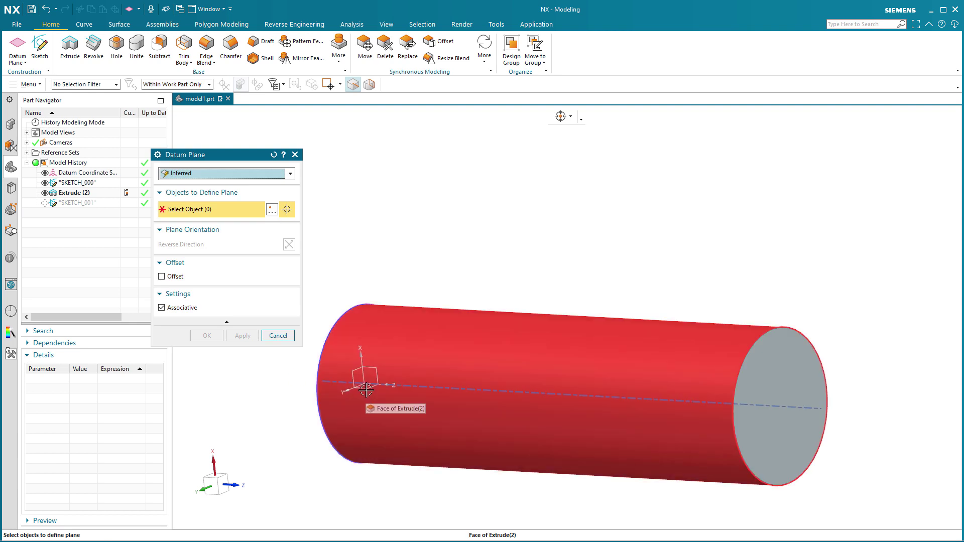
{"action": "left_click", "coordinate": [372, 389]}
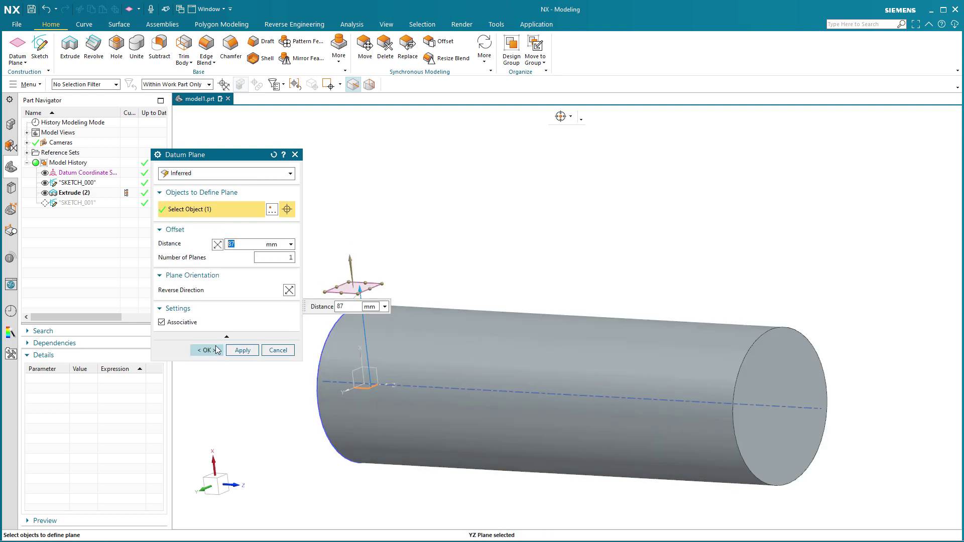
{"action": "left_click", "coordinate": [206, 346]}
{"action": "middle_click_drag", "start_coordinate": [403, 267], "coordinate": [438, 251]}
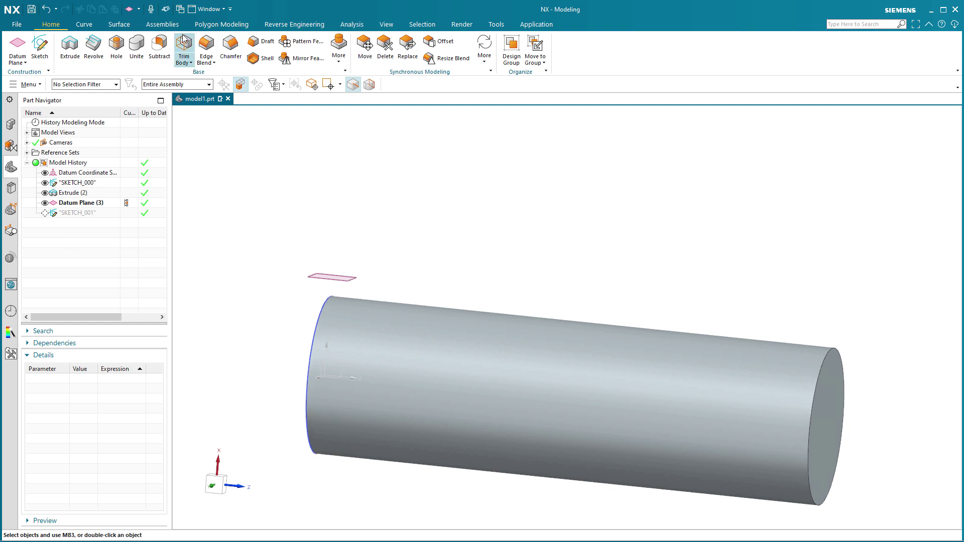
- Intersect the cylinder face (Set 1) with Datum Plane (3) (Set 2) to create Intersection Curves (4)
{"action": "left_click", "coordinate": [86, 26]}
{"action": "middle_click_drag", "start_coordinate": [246, 129], "coordinate": [280, 118]}
{"action": "left_click", "coordinate": [282, 48]}
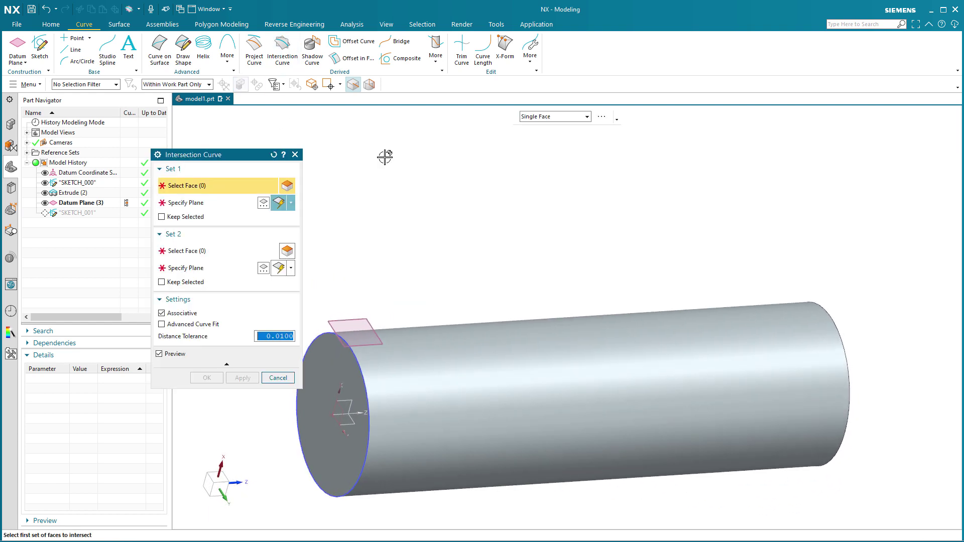
{"action": "left_click", "coordinate": [519, 336]}
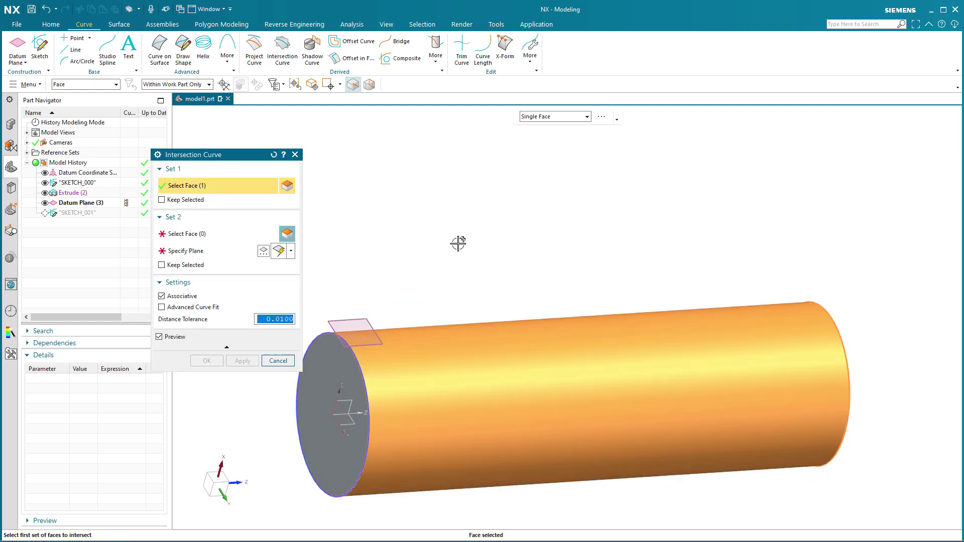
{"action": "middle_click_drag", "start_coordinate": [458, 244], "coordinate": [367, 230]}
{"action": "left_click", "coordinate": [286, 234]}
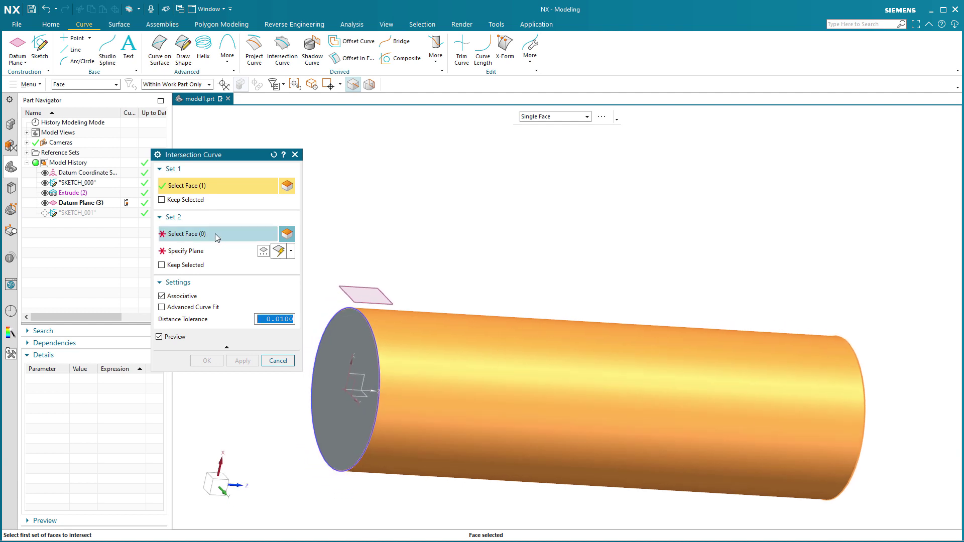
{"action": "left_click", "coordinate": [361, 383]}
{"action": "middle_click_drag", "start_coordinate": [361, 383], "coordinate": [448, 249]}
{"action": "left_click", "coordinate": [207, 360]}
{"action": "middle_click_drag", "start_coordinate": [531, 207], "coordinate": [532, 207]}
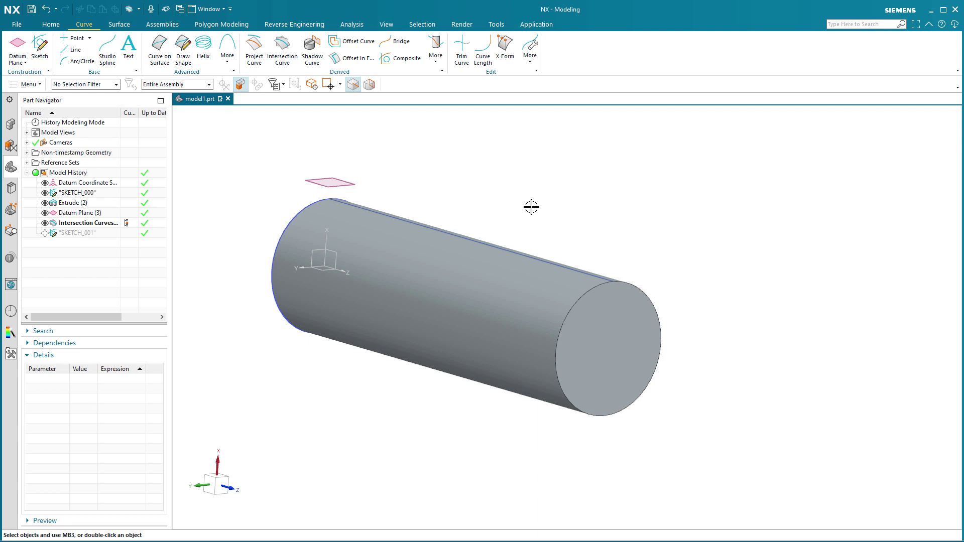
{"action": "middle_click_drag", "start_coordinate": [531, 207], "coordinate": [426, 146]}
- Isolate the Intersection Curves (4) output nearest the datum plane as Isolate (5)
{"action": "left_click", "coordinate": [51, 24]}
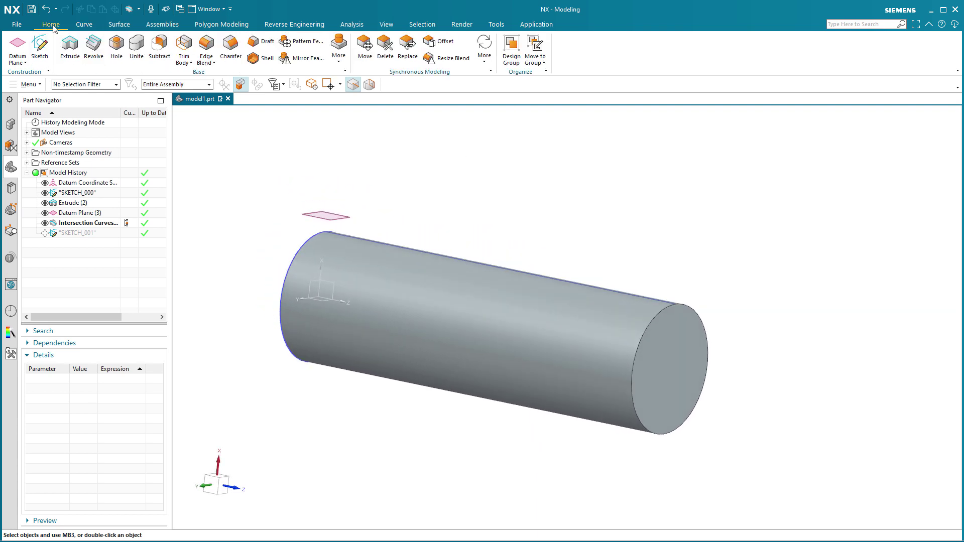
{"action": "left_click", "coordinate": [339, 60]}
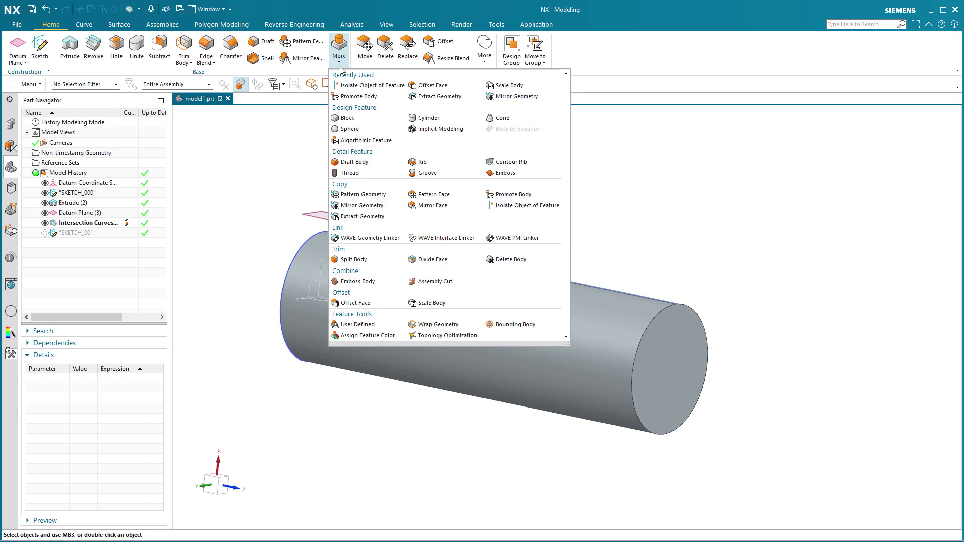
{"action": "left_click", "coordinate": [522, 206]}
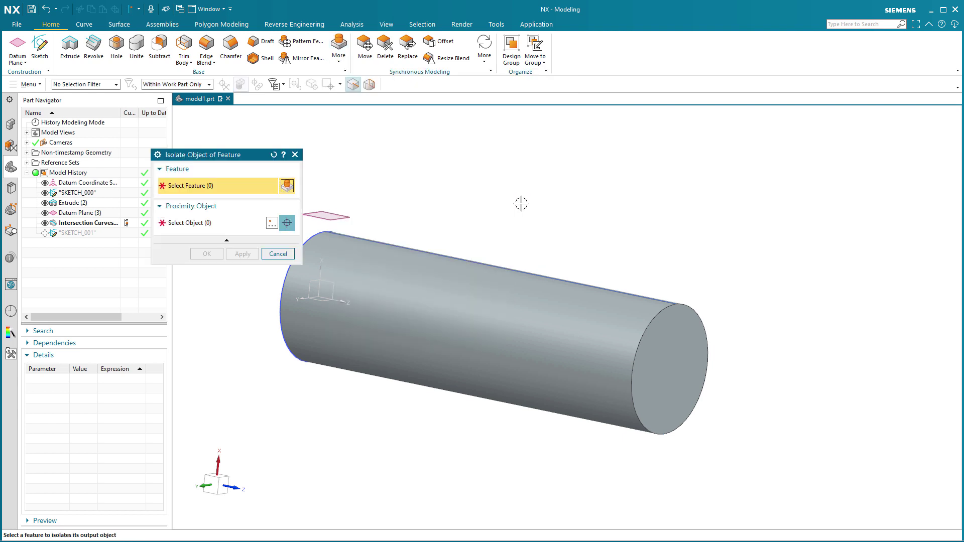
{"action": "left_click_drag", "start_coordinate": [231, 157], "coordinate": [252, 114]}
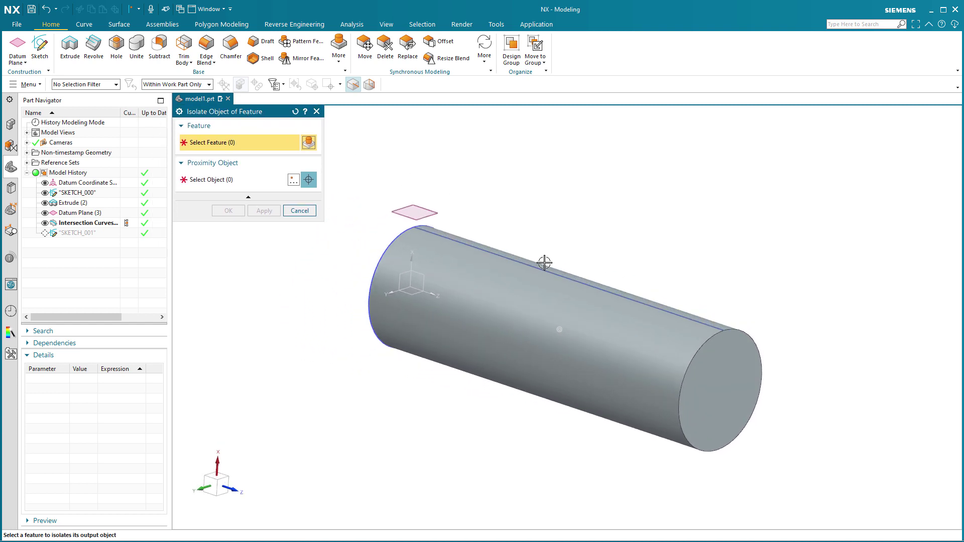
{"action": "left_click", "coordinate": [598, 270]}
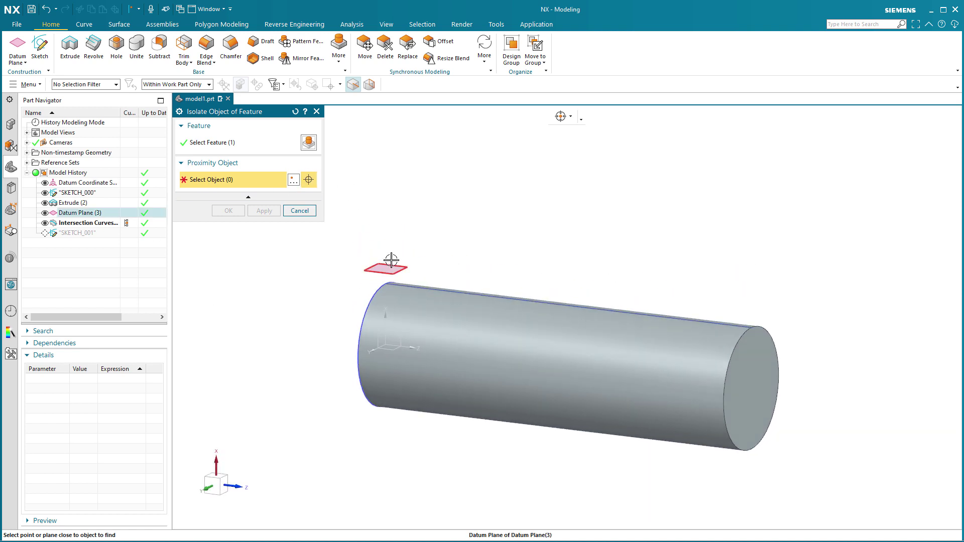
{"action": "left_click", "coordinate": [386, 266]}
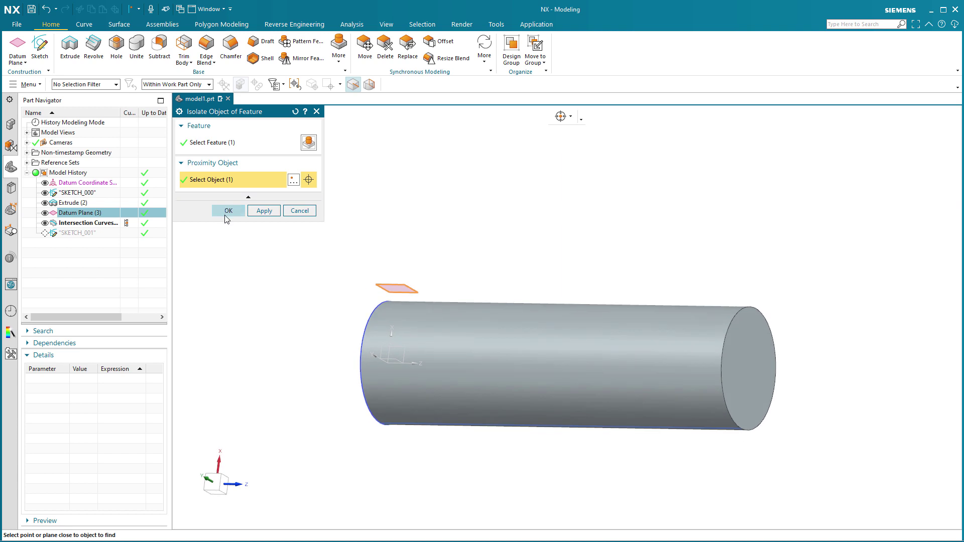
{"action": "left_click", "coordinate": [229, 211]}
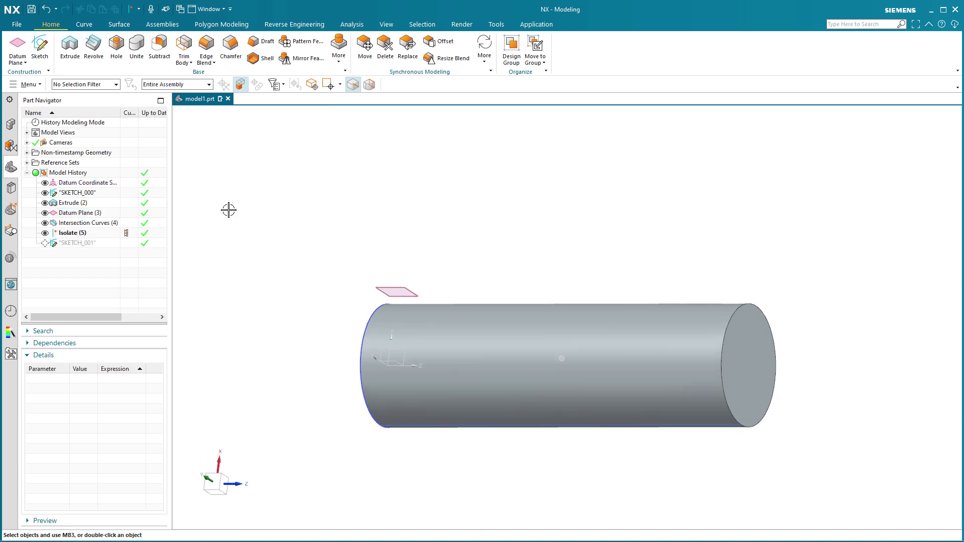
- Hide Extrude (2) and Intersection Curves (4) so only the isolated line, circle and datum plane remain
{"action": "left_click", "coordinate": [45, 203]}
{"action": "middle_click_drag", "start_coordinate": [416, 282], "coordinate": [425, 401]}
{"action": "left_click", "coordinate": [69, 223]}
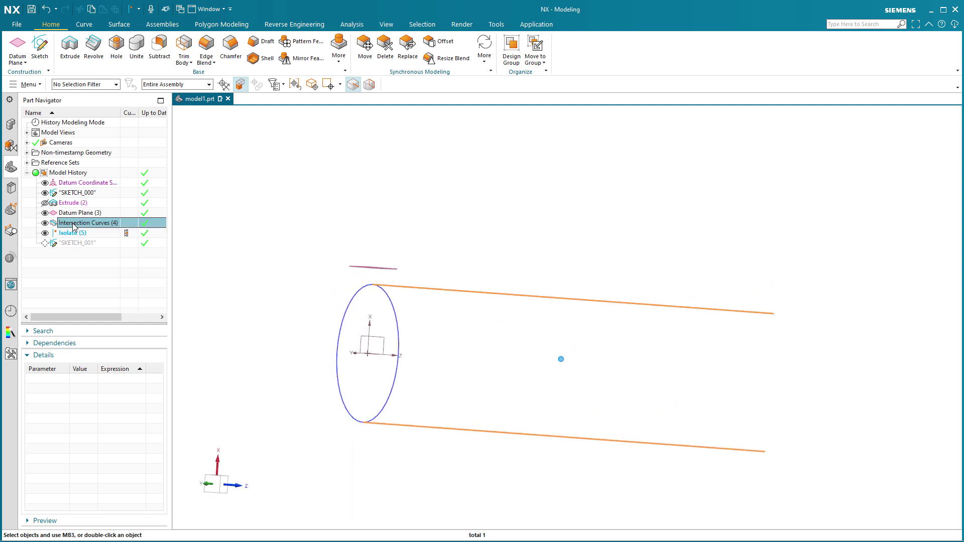
{"action": "left_click", "coordinate": [76, 234]}
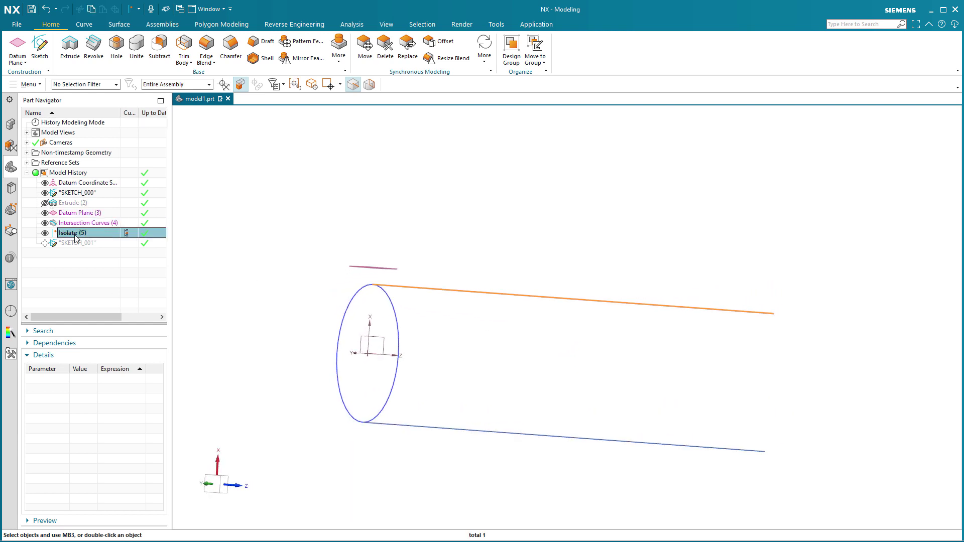
{"action": "left_click", "coordinate": [45, 223]}
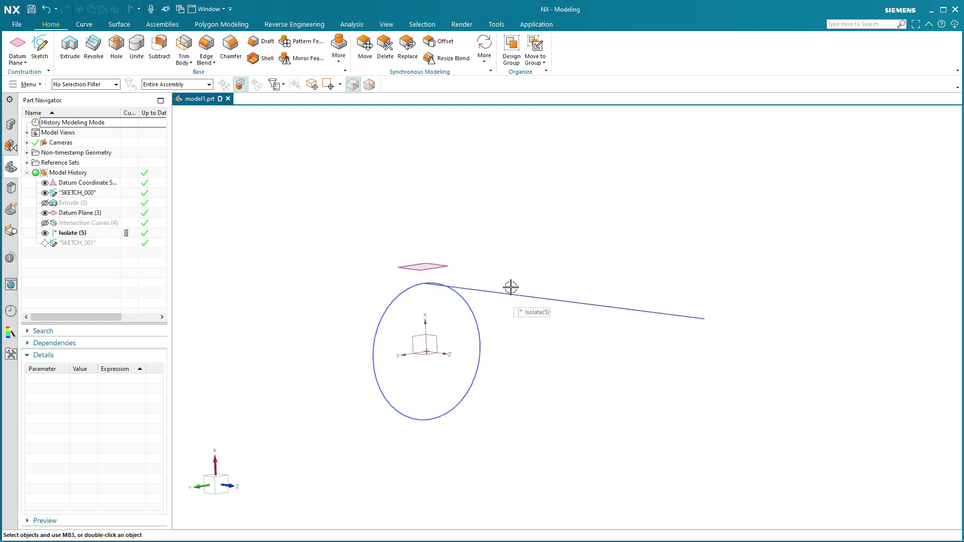
- Drag the datum plane's offset down below the circle and accept it
{"action": "double_click", "coordinate": [441, 262]}
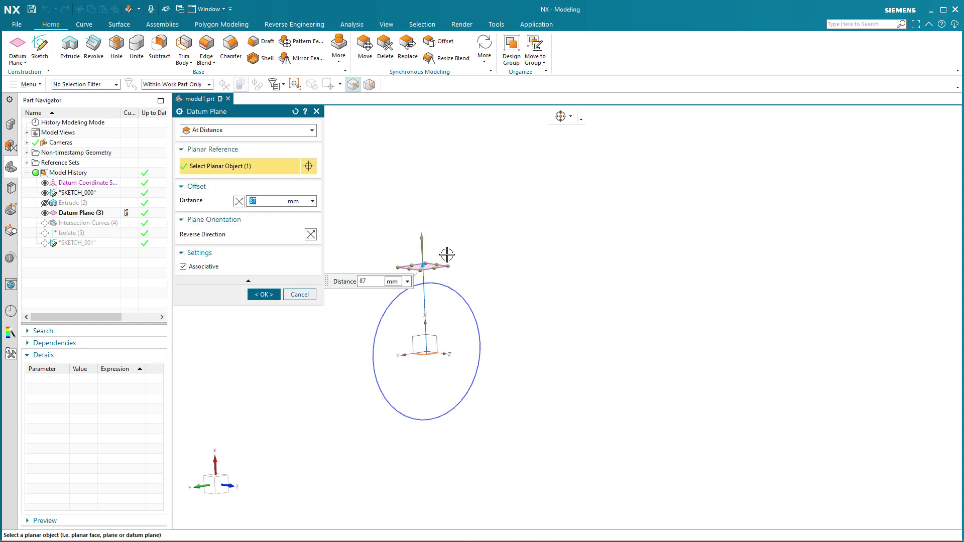
{"action": "left_click_drag", "start_coordinate": [423, 265], "coordinate": [526, 410]}
{"action": "middle_click", "coordinate": [578, 467]}
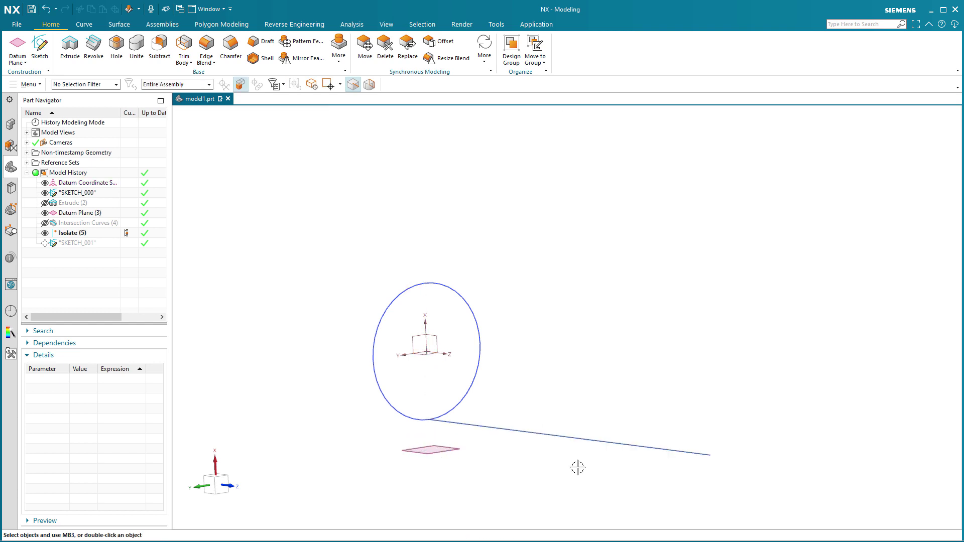
- Drag the datum plane back above the circle and accept the new position
{"action": "double_click", "coordinate": [429, 448]}
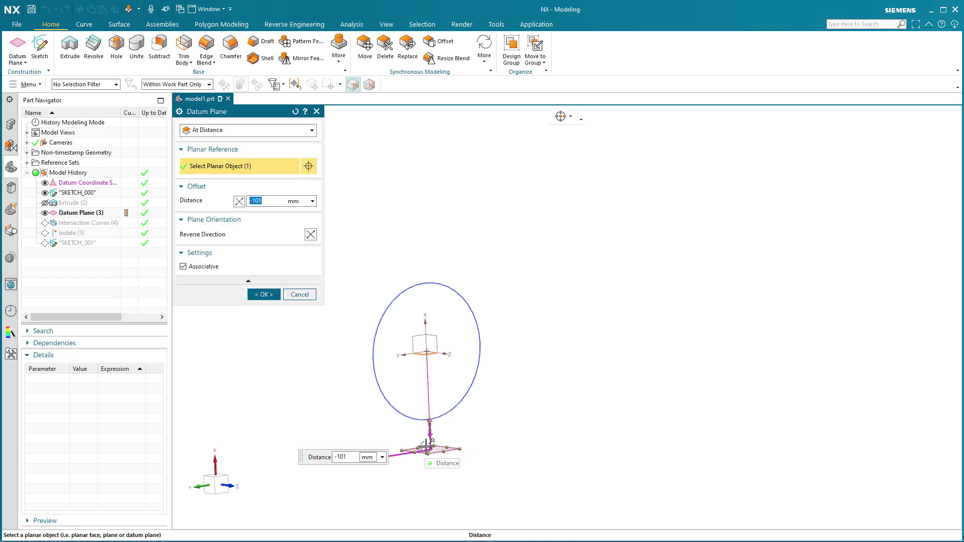
{"action": "left_click_drag", "start_coordinate": [426, 446], "coordinate": [429, 234]}
{"action": "middle_click", "coordinate": [525, 256]}
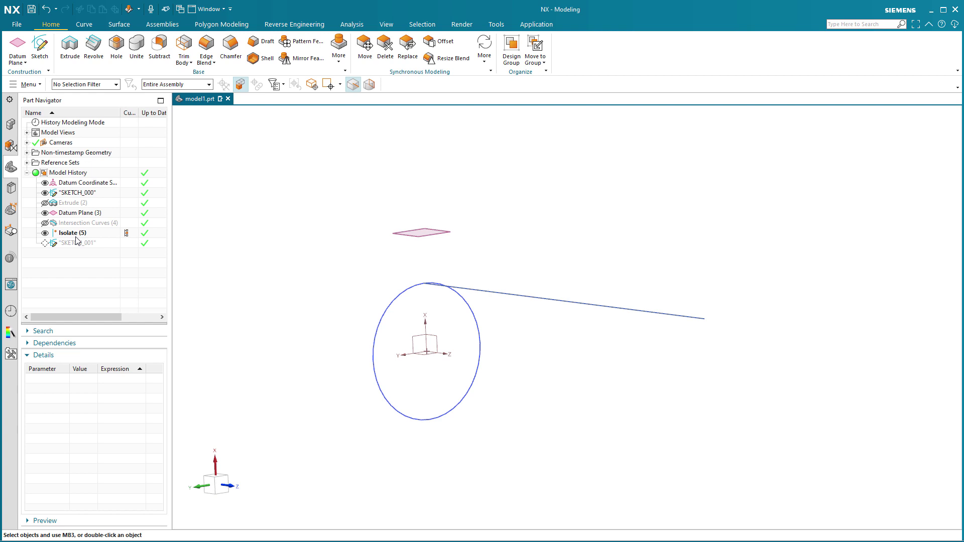
- In SKETCH_001, draw a roughly 86 x 120 rectangle with its base on the isolated line
{"action": "left_click", "coordinate": [126, 243]}
{"action": "double_click", "coordinate": [81, 243]}
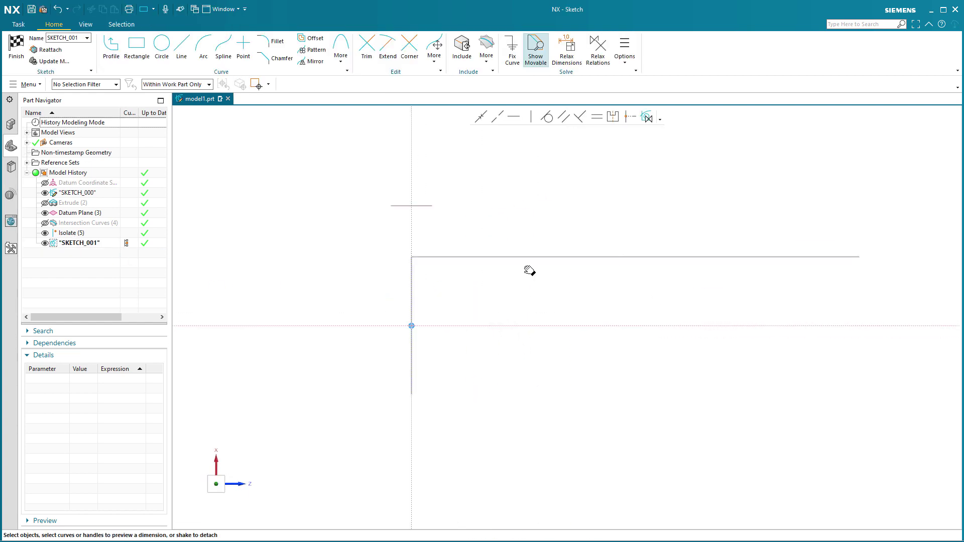
{"action": "left_click", "coordinate": [137, 48]}
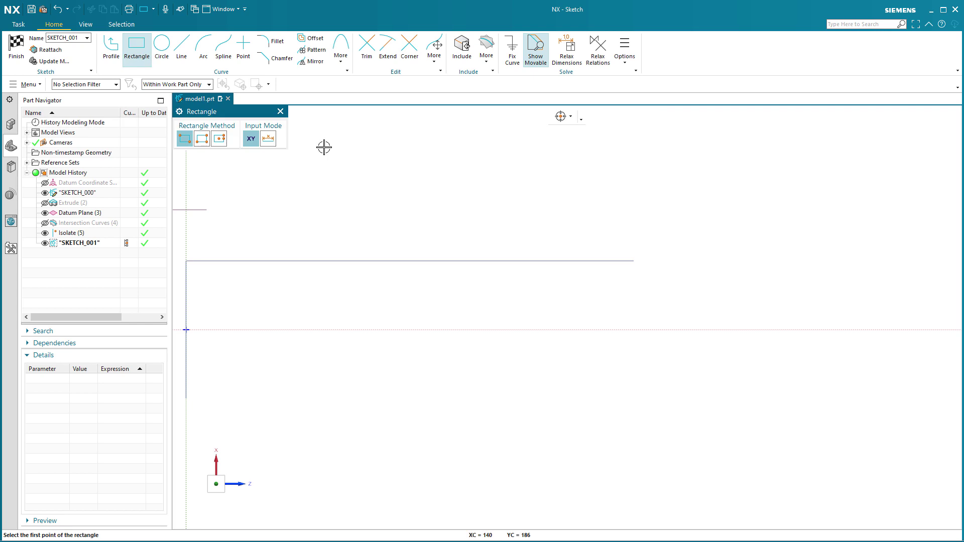
{"action": "left_click", "coordinate": [316, 144]}
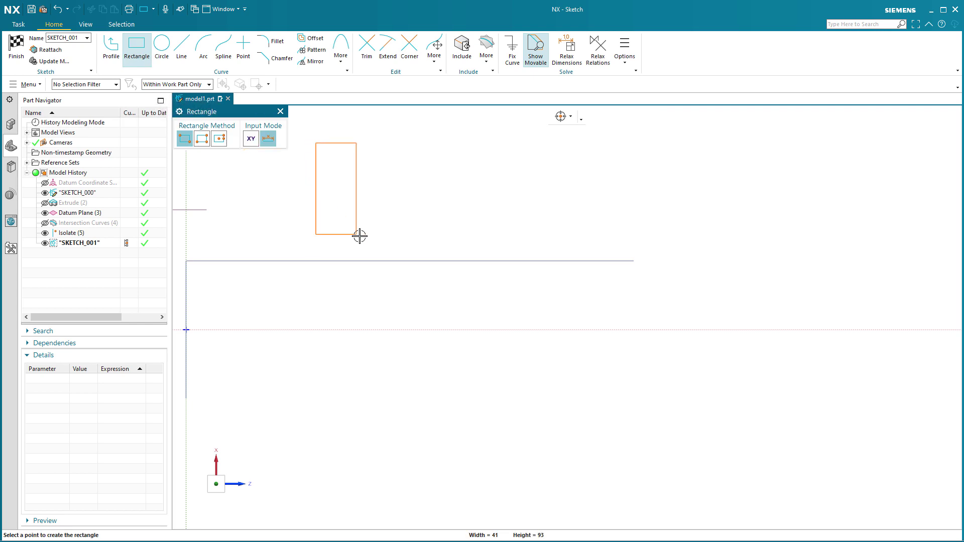
{"action": "left_click", "coordinate": [401, 261]}
{"action": "key", "text": "Escape"}
{"action": "key", "text": "Home"}
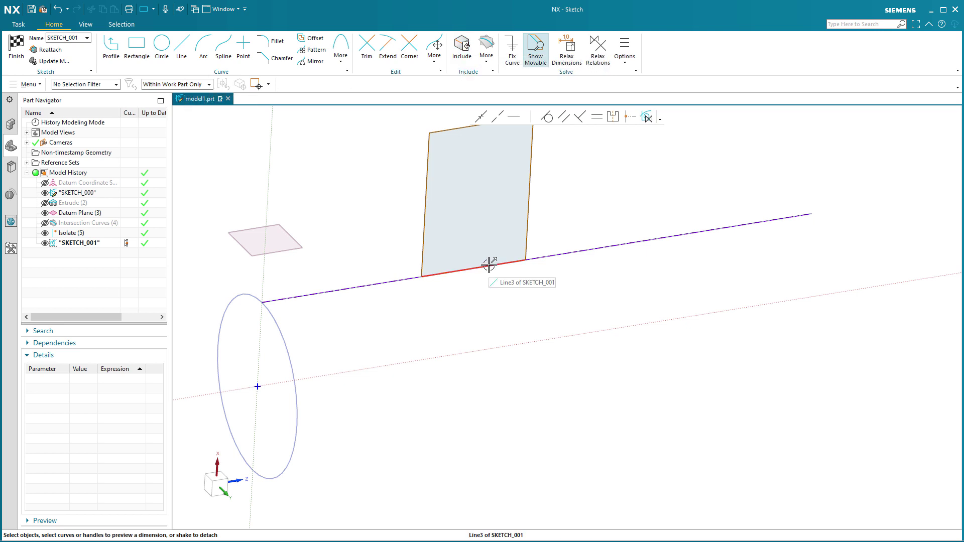
{"action": "middle_click_drag", "start_coordinate": [552, 295], "coordinate": [541, 343], "text": "shift"}
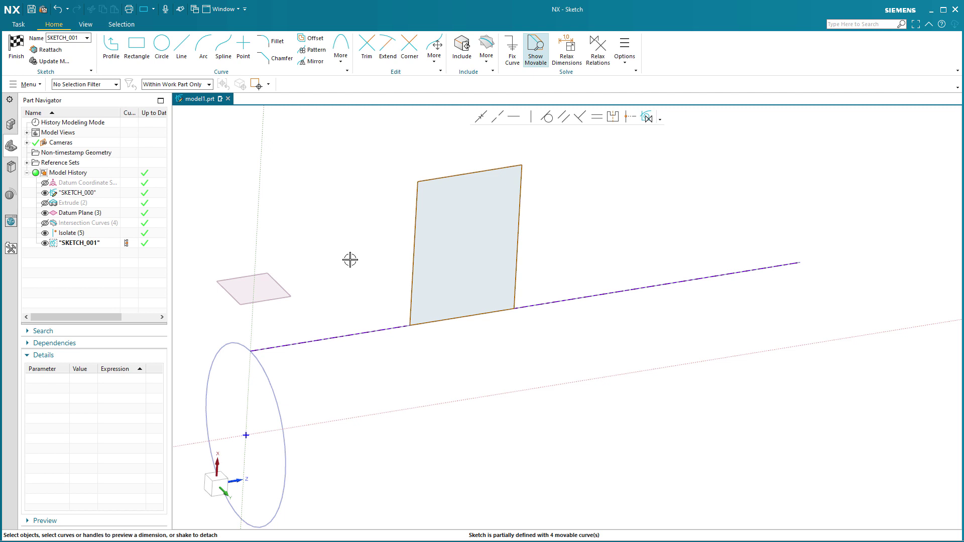
- Finish the sketch and edit the datum plane with rollback to -100, below the circle
{"action": "key", "text": "ctrl+q"}
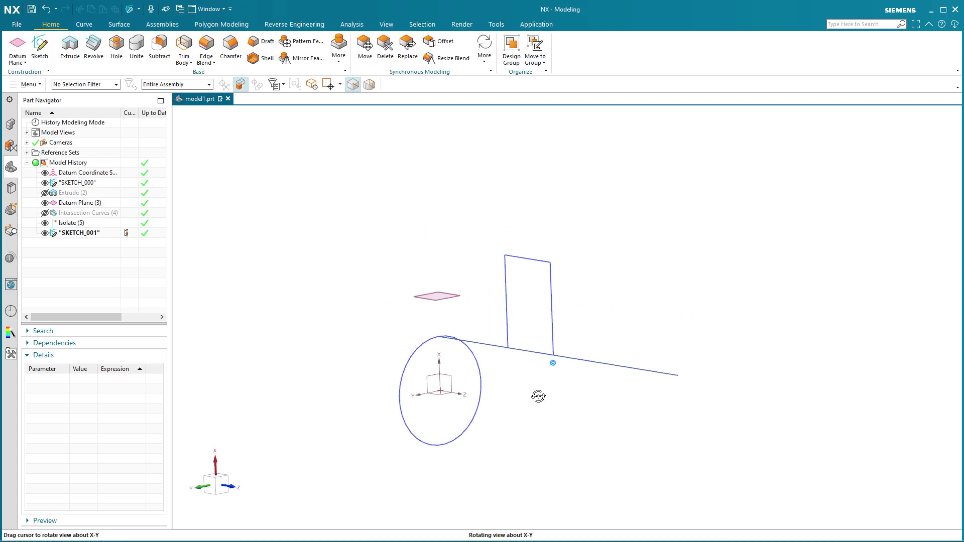
{"action": "right_click", "coordinate": [435, 295]}
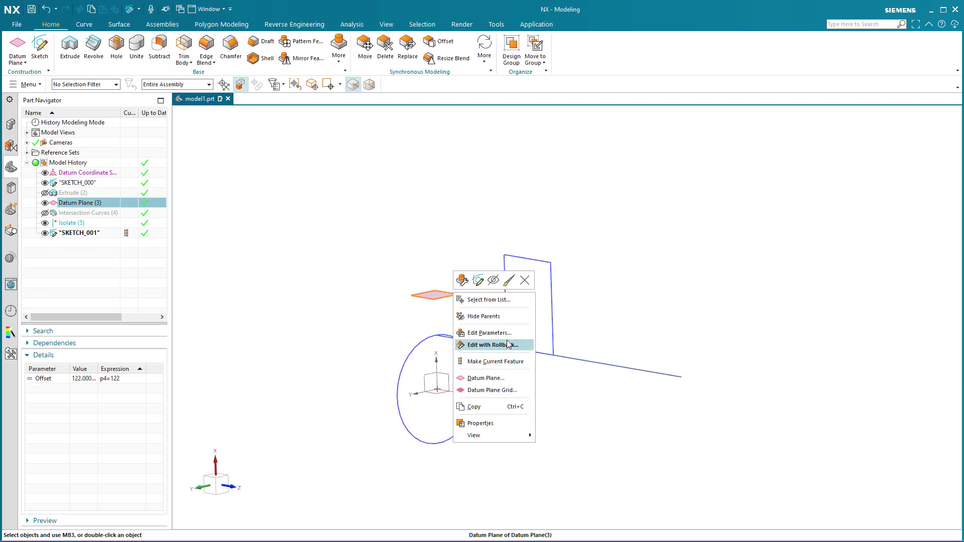
{"action": "left_click", "coordinate": [501, 375]}
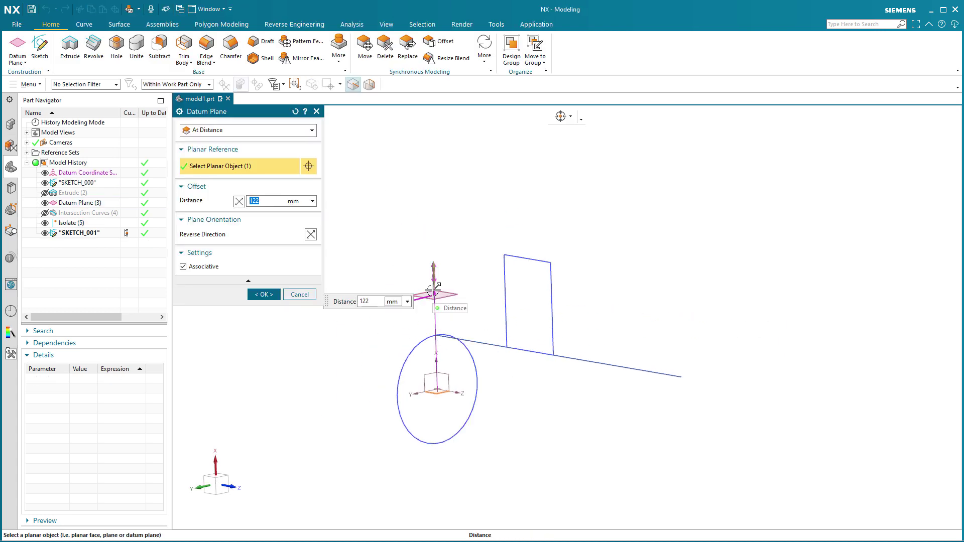
{"action": "left_click_drag", "start_coordinate": [438, 294], "coordinate": [441, 464]}
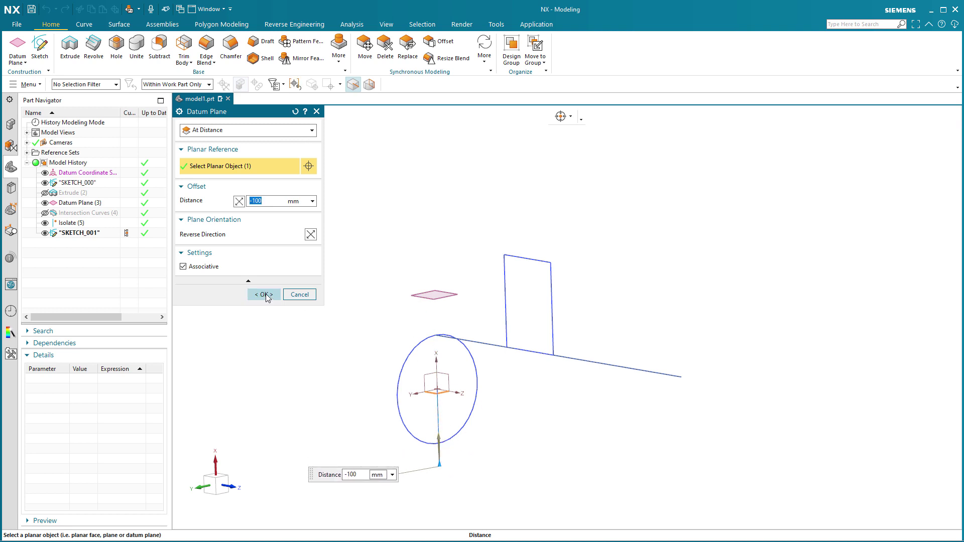
{"action": "left_click", "coordinate": [264, 295]}
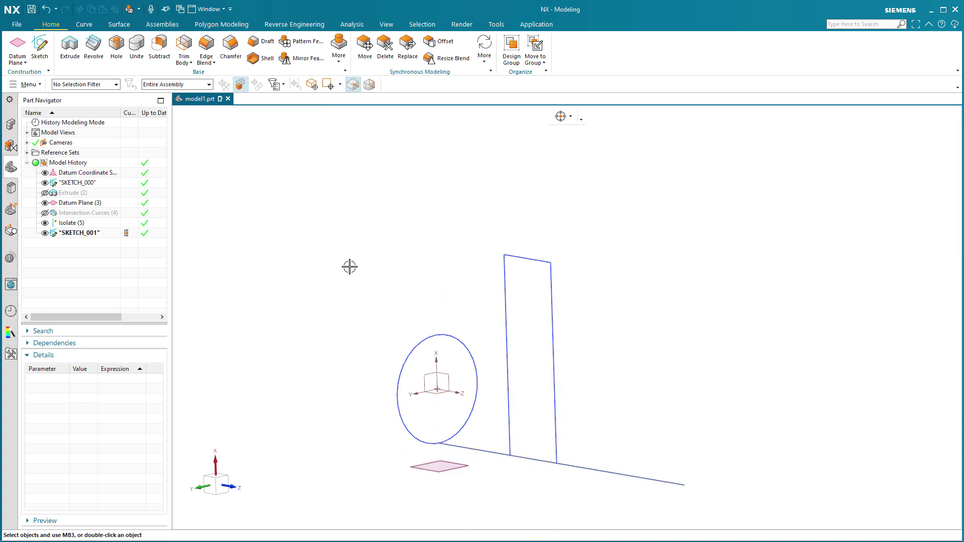
- Hide the isolated line Isolate (5)
{"action": "right_click", "coordinate": [654, 481]}
{"action": "left_click", "coordinate": [267, 280]}
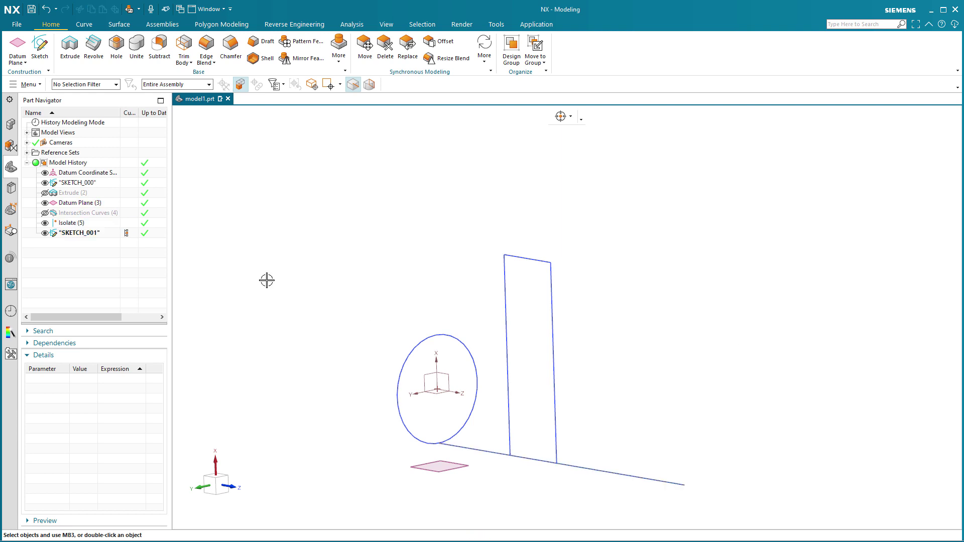
{"action": "left_click", "coordinate": [47, 224]}
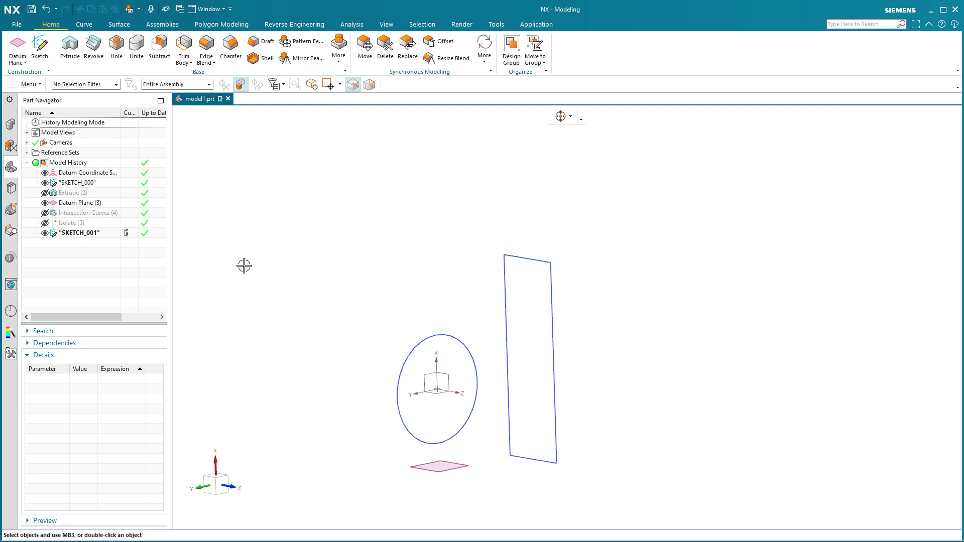
- Edit the datum plane's parameters, dragging its offset back above the circle
{"action": "right_click", "coordinate": [458, 469]}
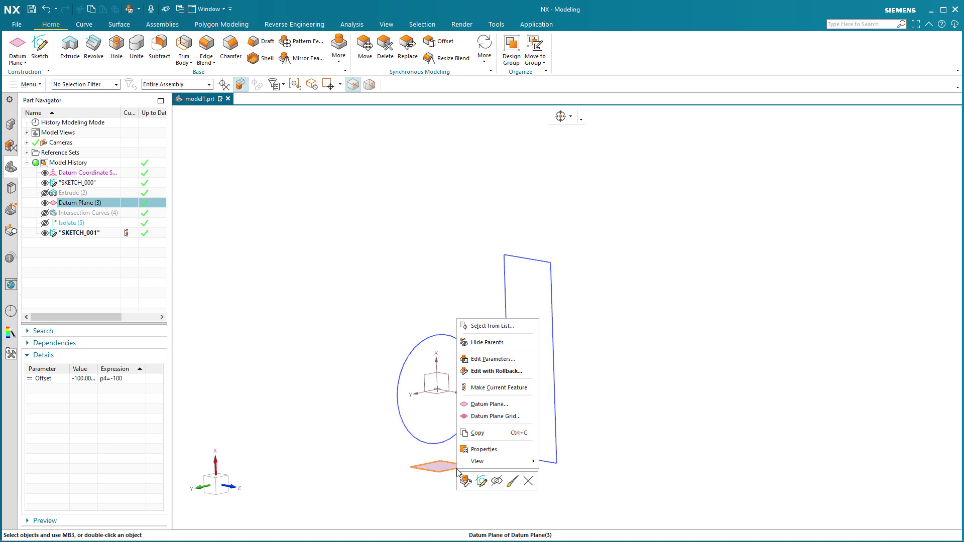
{"action": "left_click", "coordinate": [490, 359]}
{"action": "left_click_drag", "start_coordinate": [443, 464], "coordinate": [372, 272]}
{"action": "middle_click", "coordinate": [372, 272]}
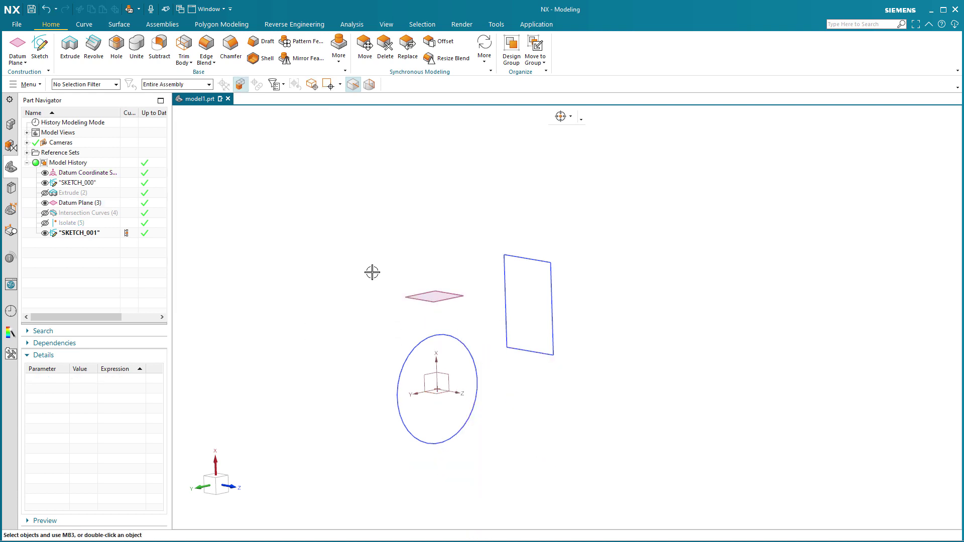